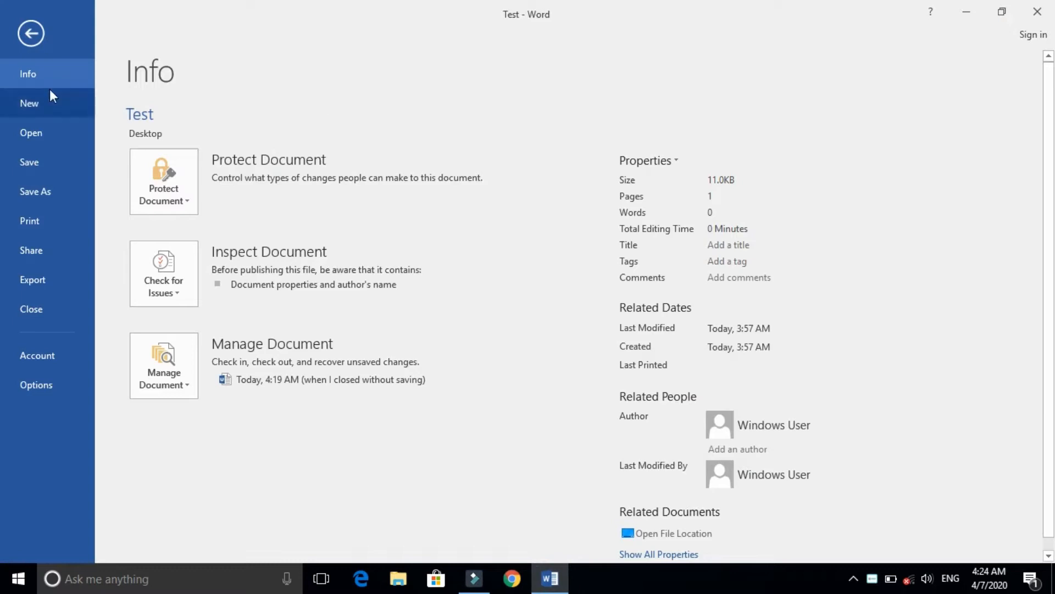
click(29, 31)
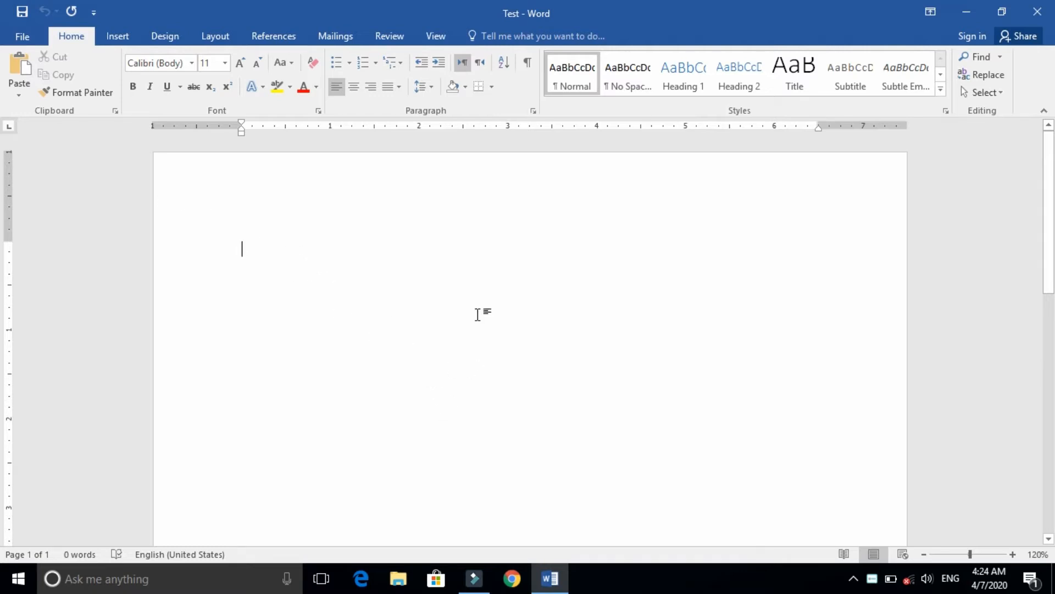
click(18, 34)
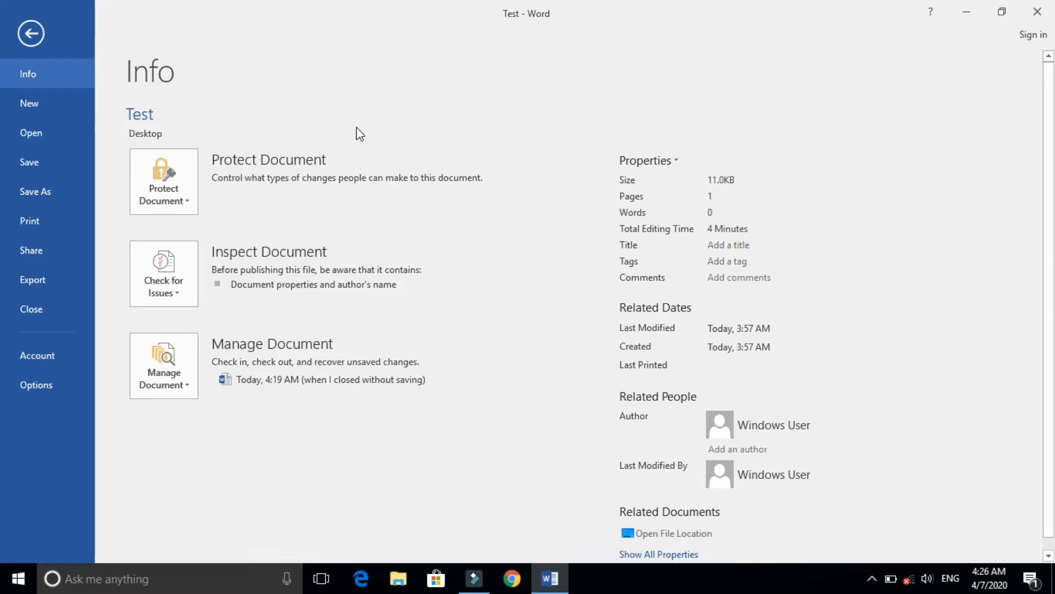
click(33, 37)
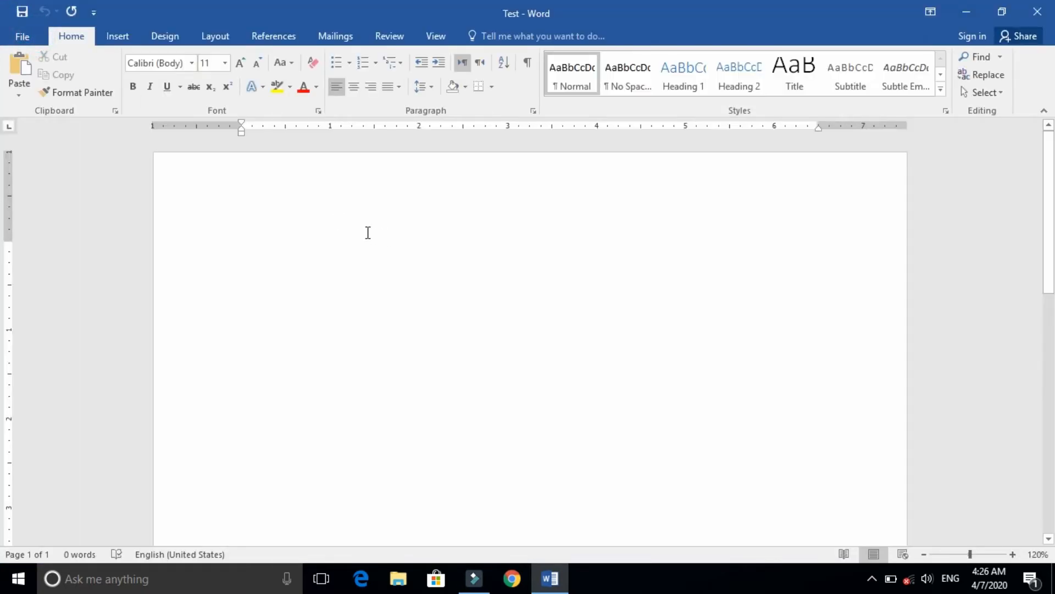
Create a new blank document from the available templates.
click(22, 37)
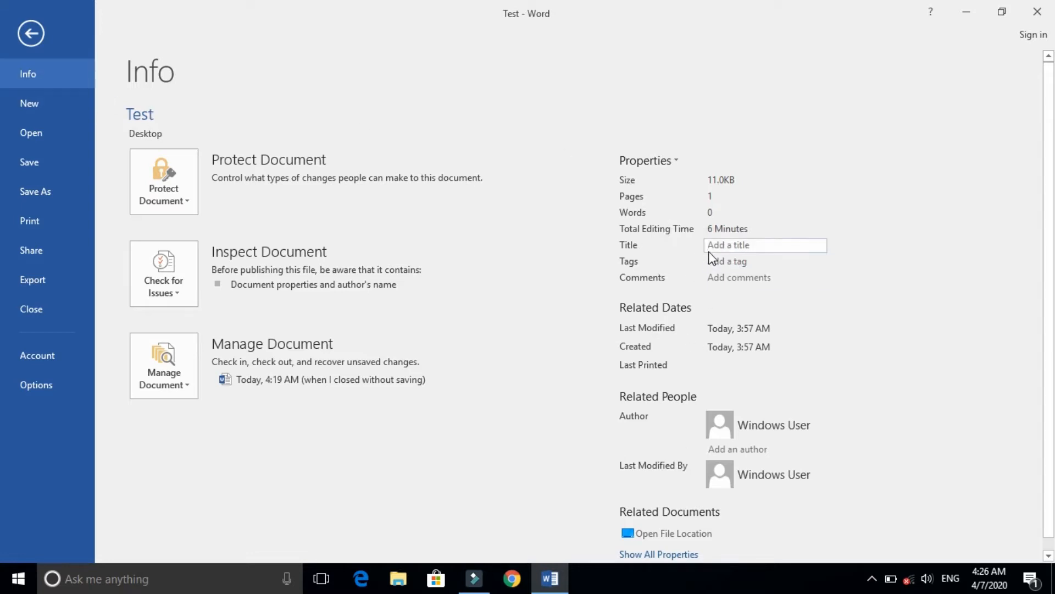
click(74, 104)
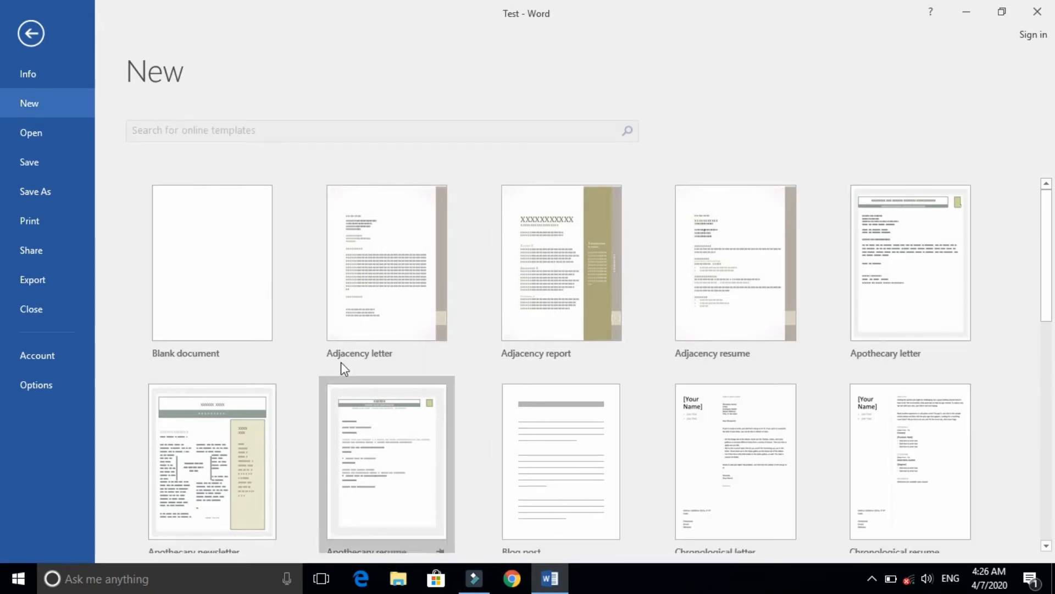
click(259, 306)
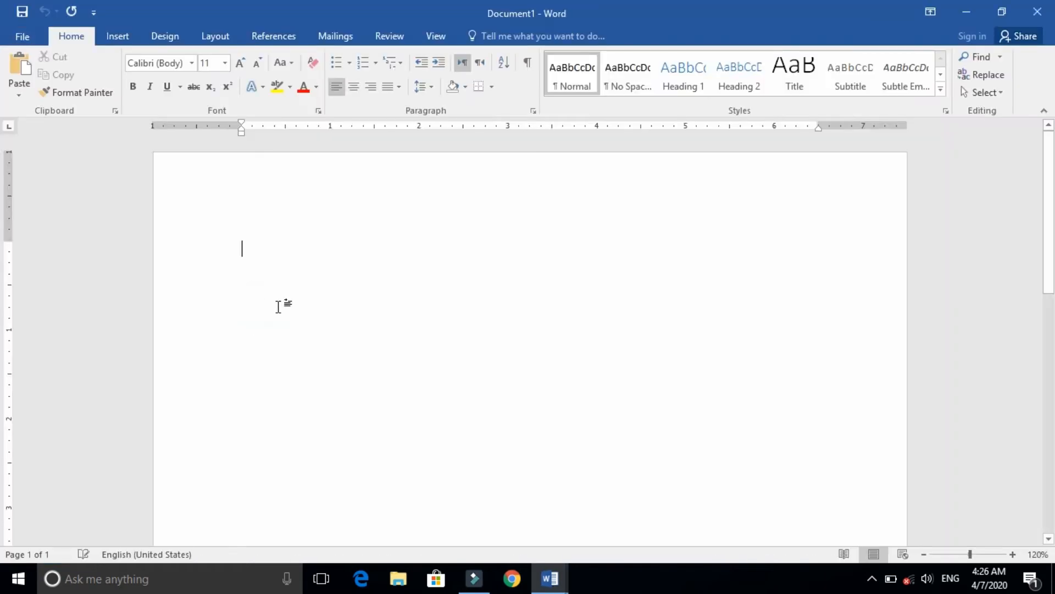
Close the new blank document and return to the Test document.
click(550, 577)
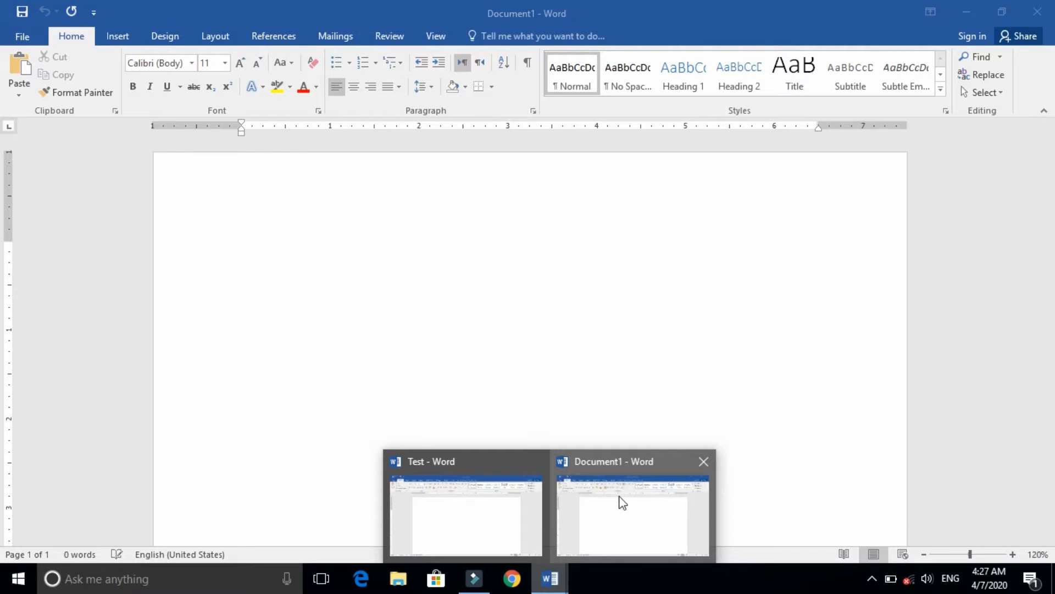
click(699, 463)
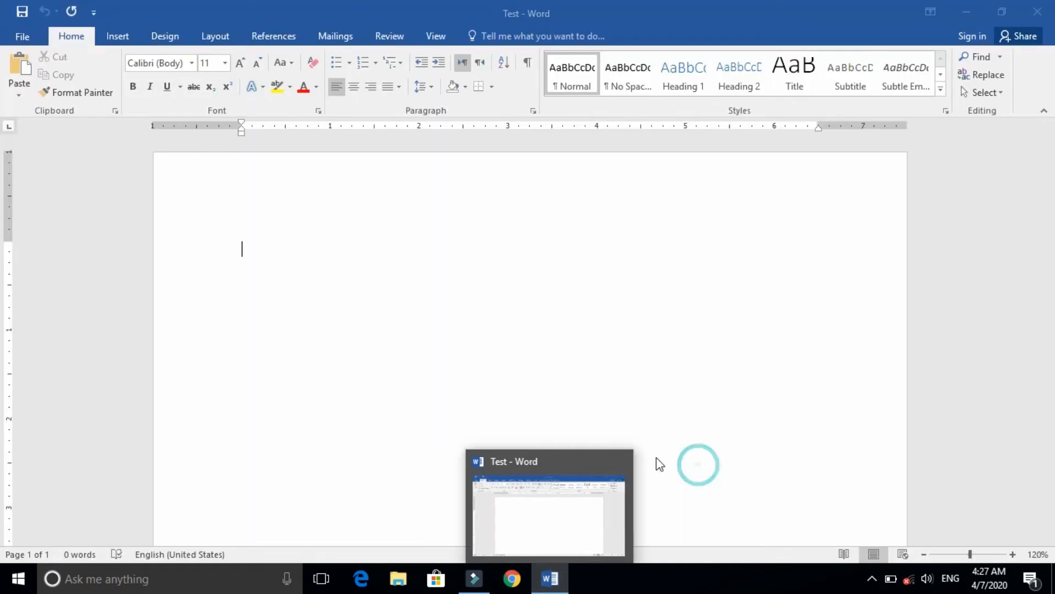
click(504, 492)
Look through the templates available for new documents.
click(23, 37)
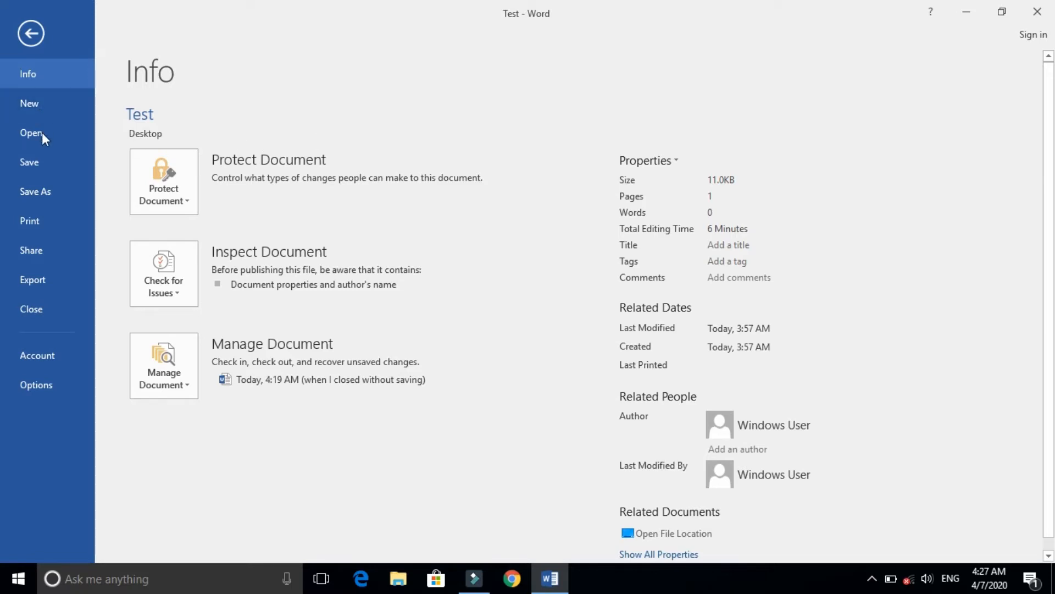
click(35, 110)
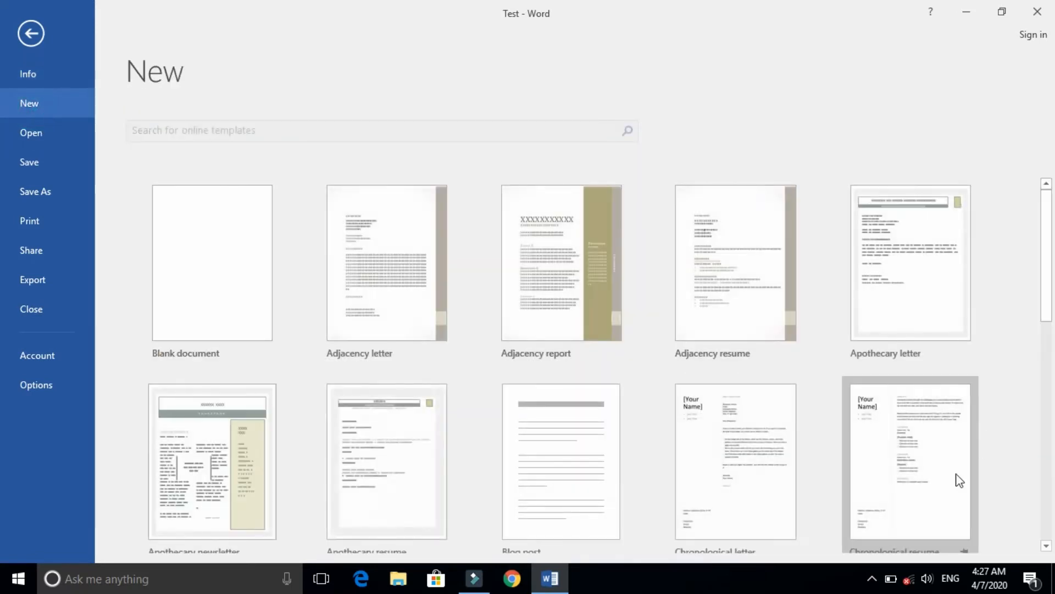
scroll(1, 226, down, 1)
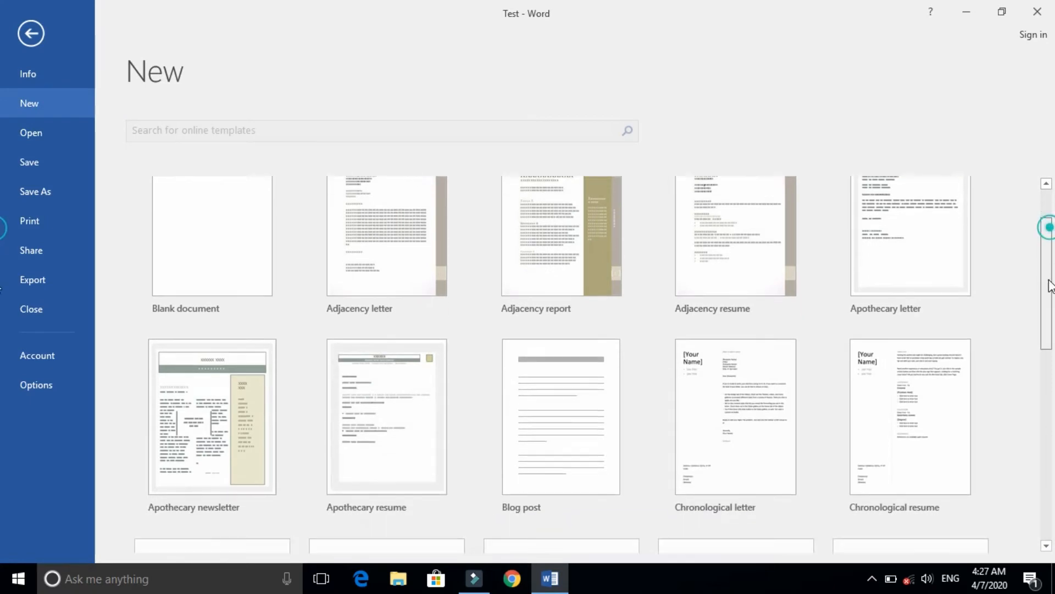
scroll(2, 247, up, 1)
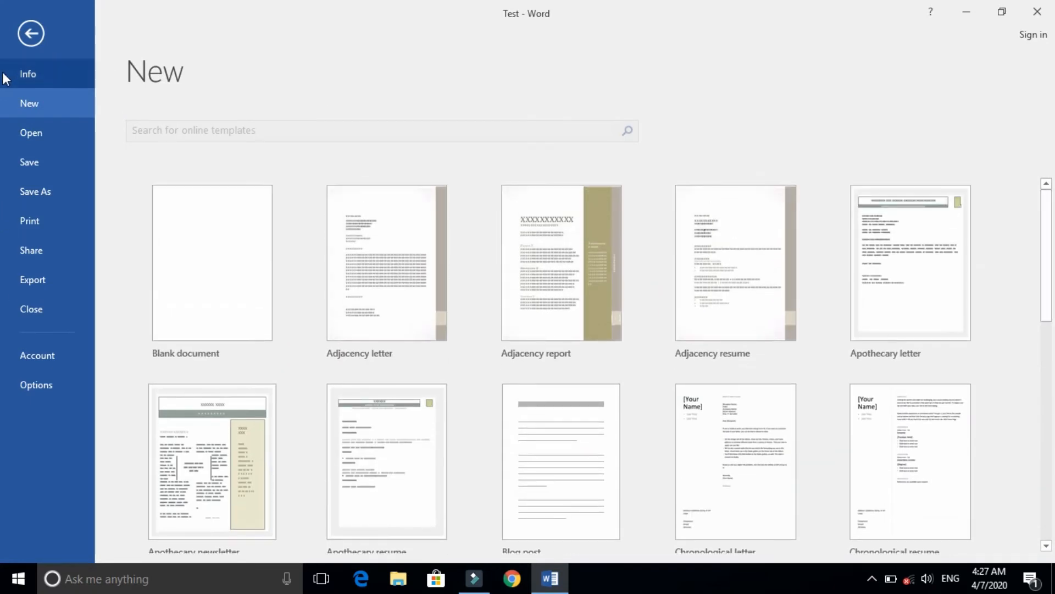
Browse to the Desktop folder and open the Test document.
click(32, 137)
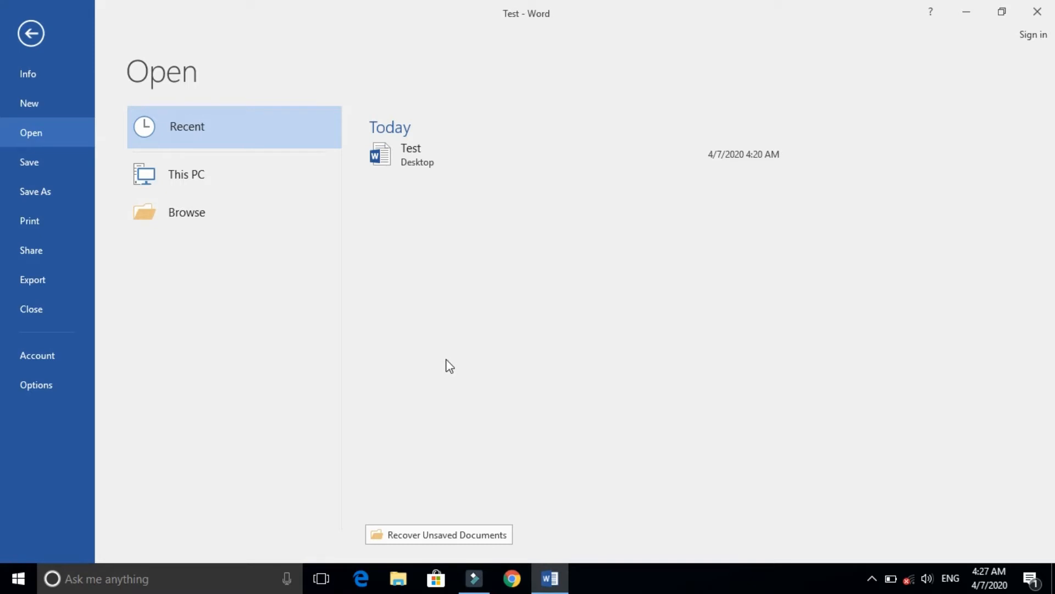
click(190, 218)
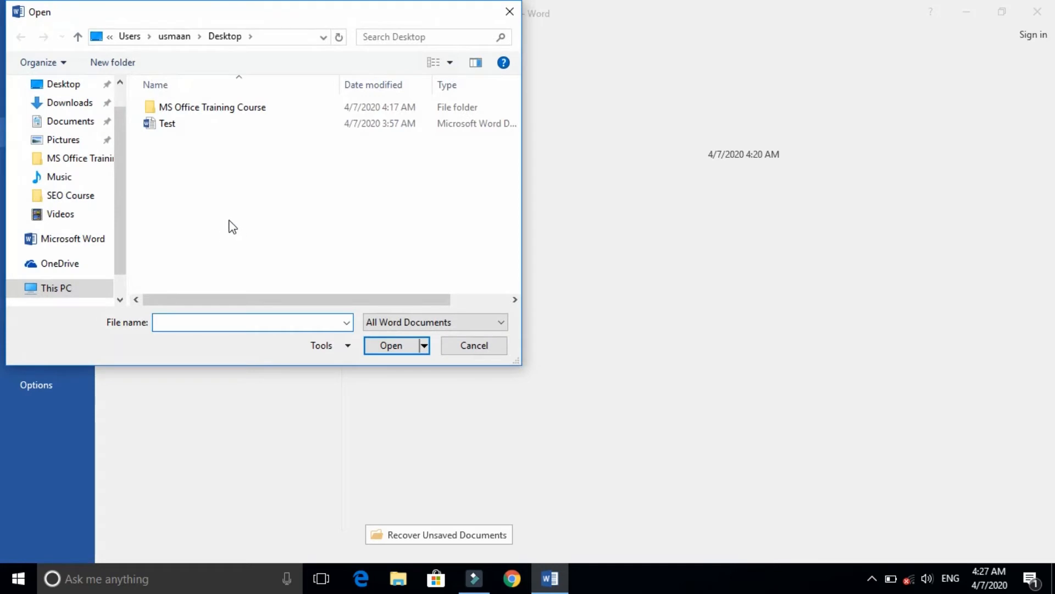
click(69, 86)
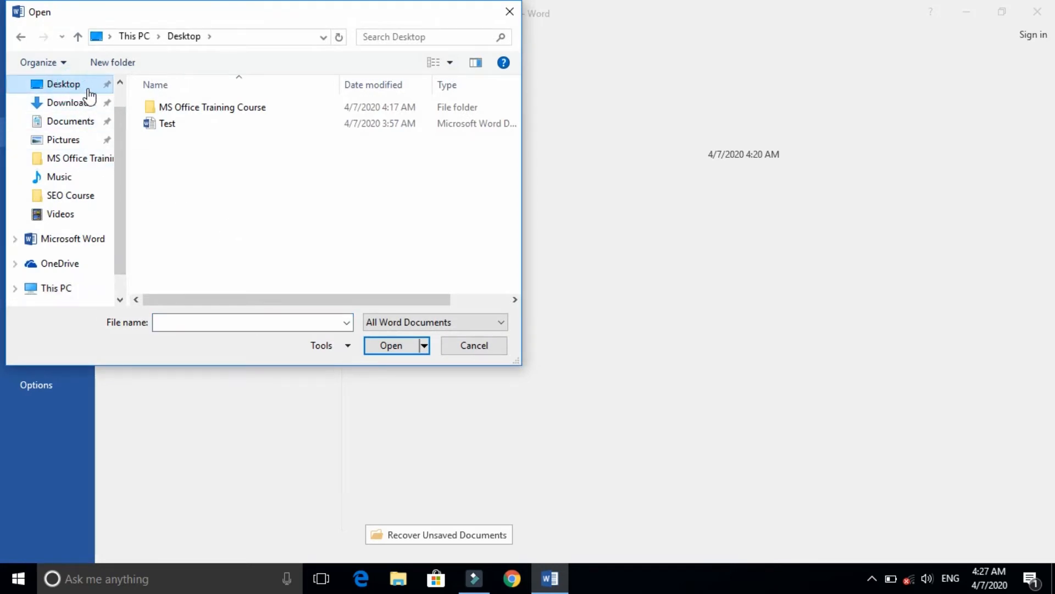
click(168, 126)
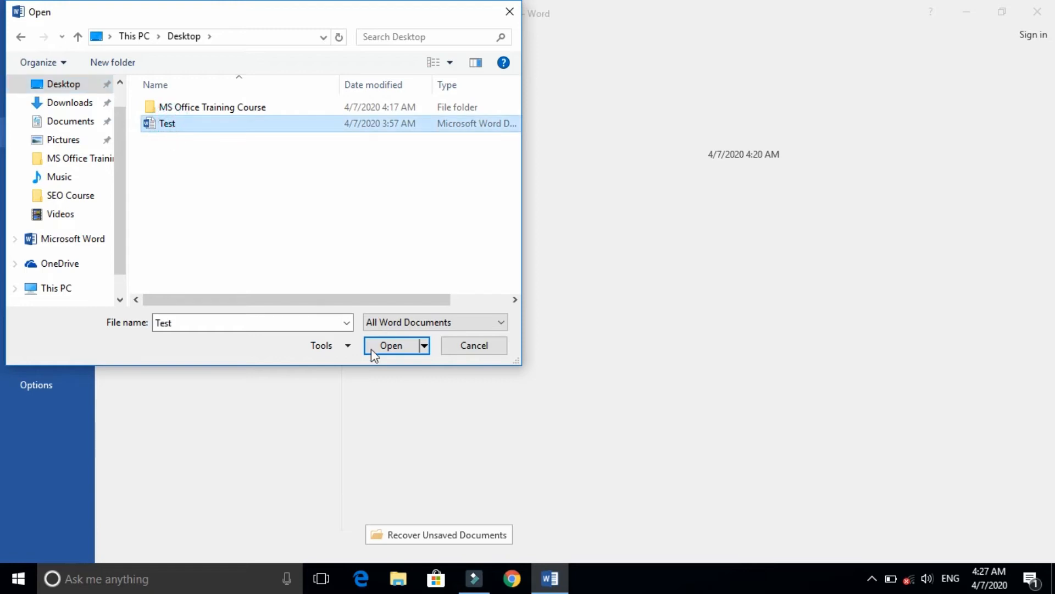
click(391, 346)
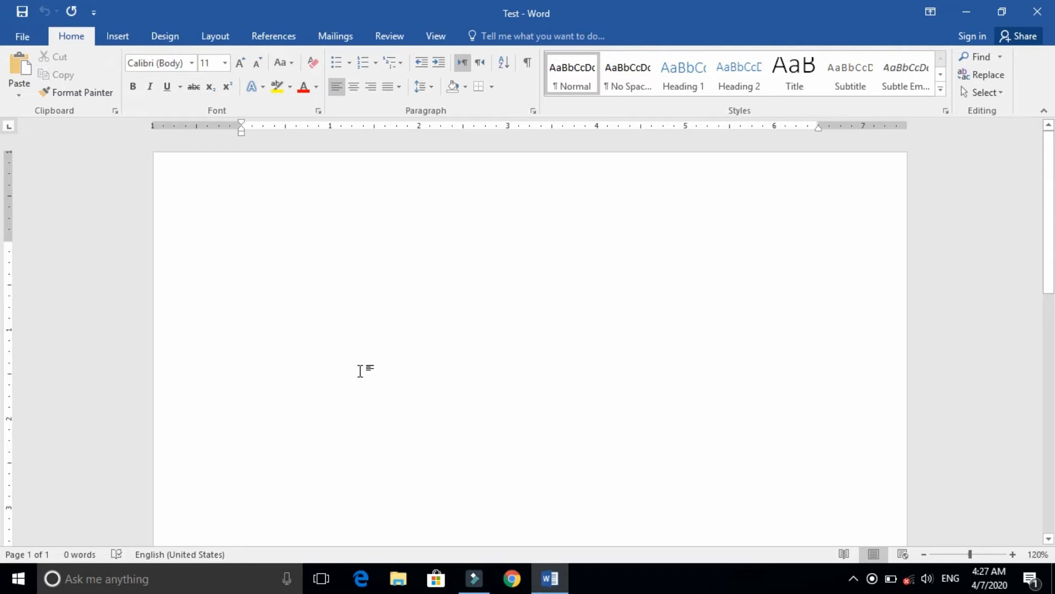
Fill the empty Test document with sample paragraphs using =rand().
text(=)
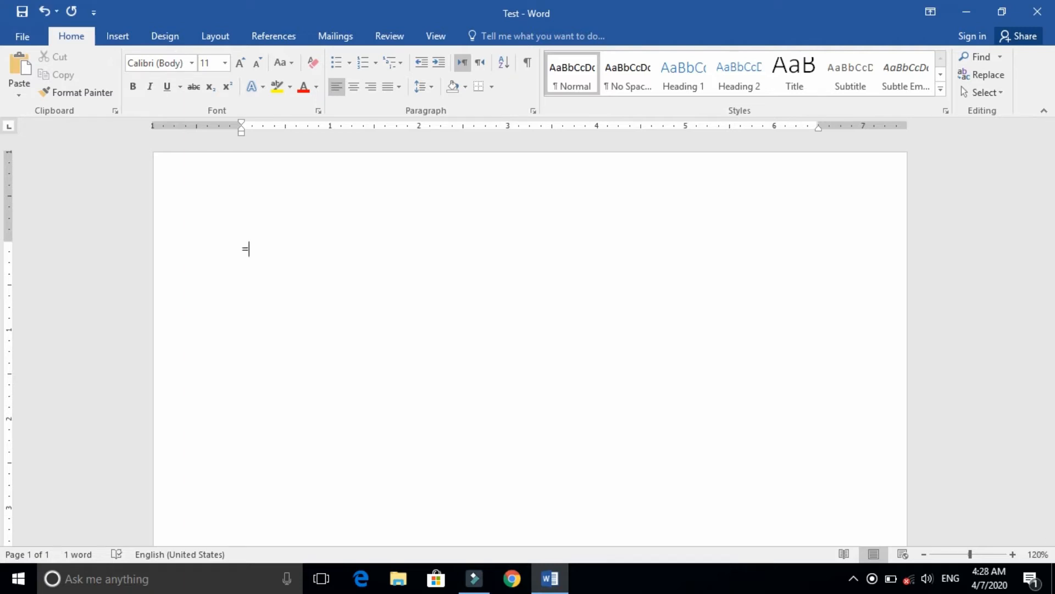
text(rand())
key(Return)
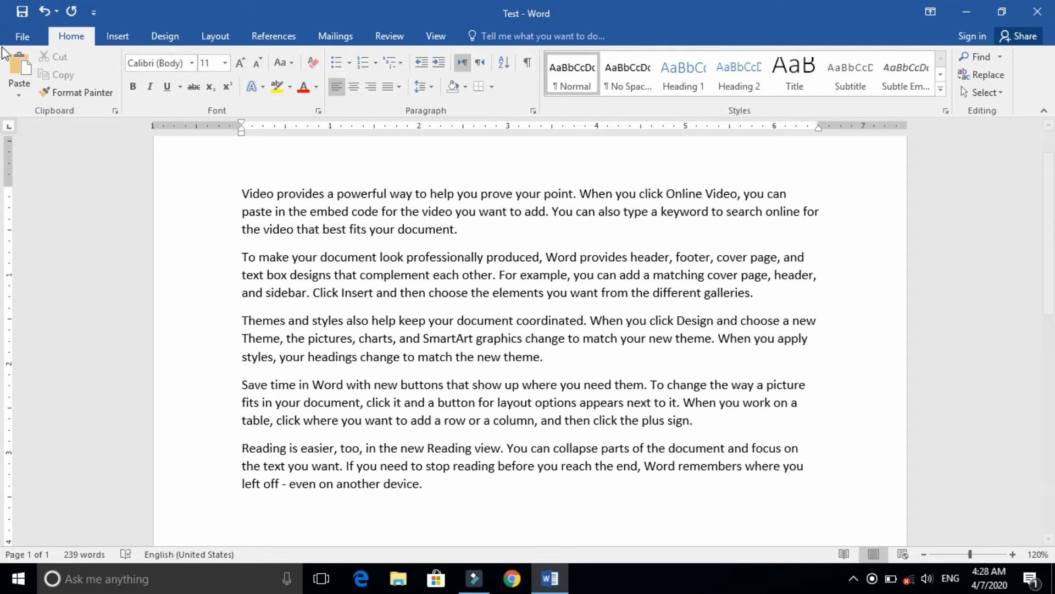
Save the Test document with its sample text.
click(22, 13)
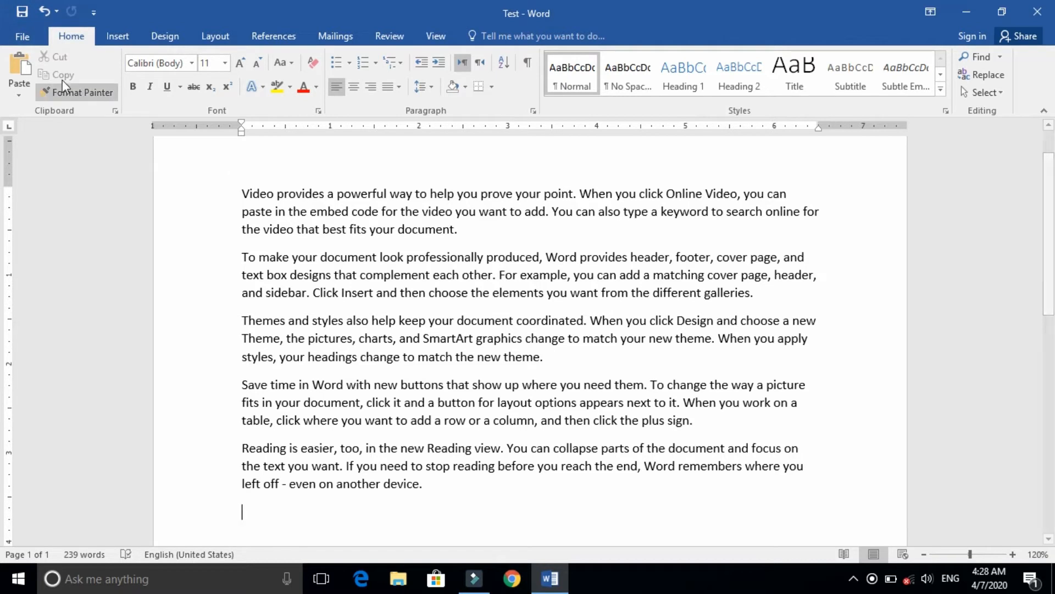
click(24, 40)
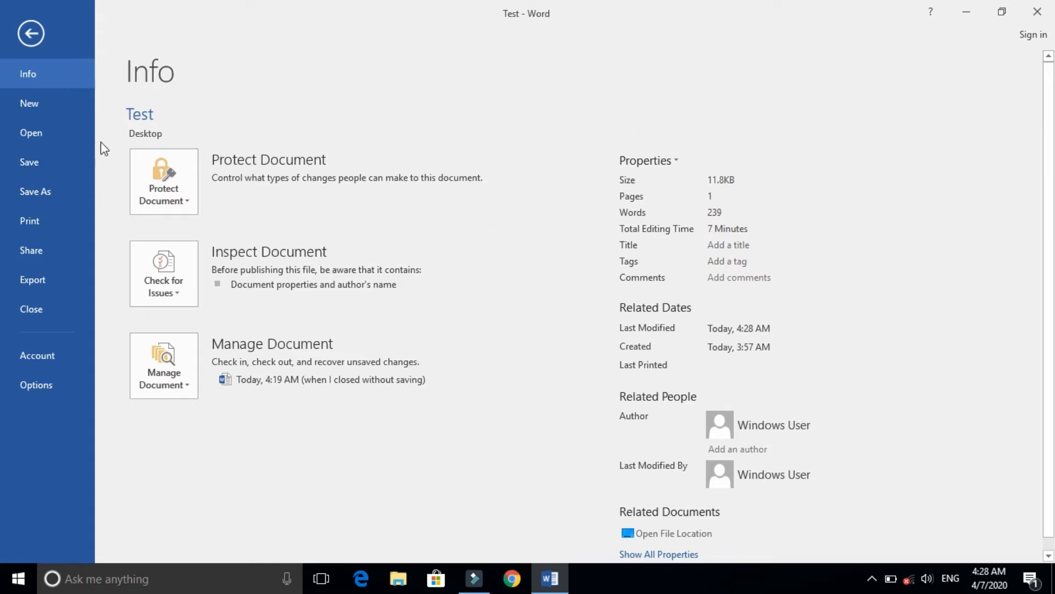
click(29, 162)
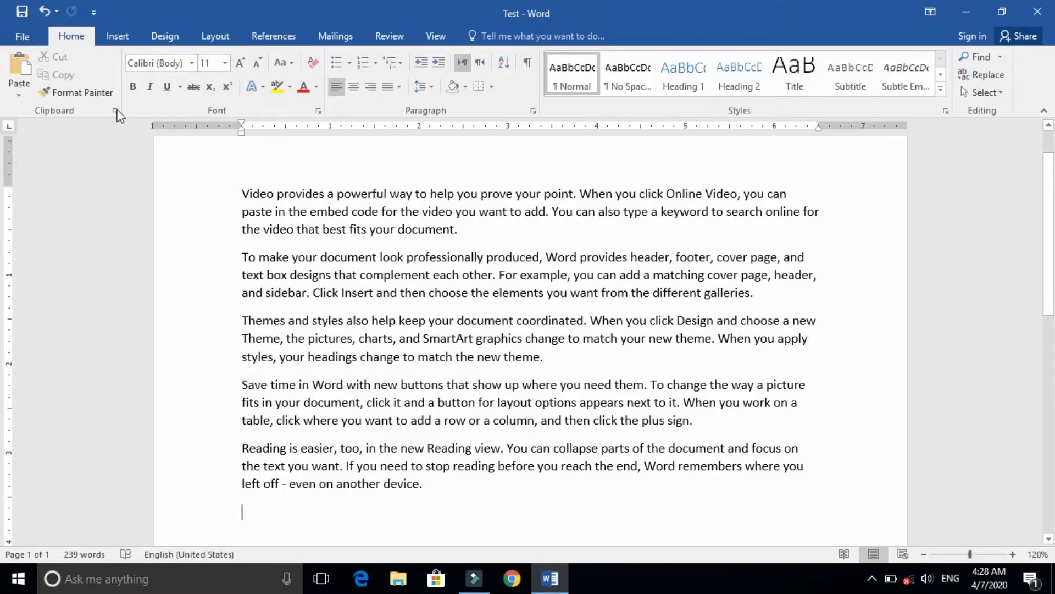
Create a new blank document and enter the word "Pakistan".
click(29, 38)
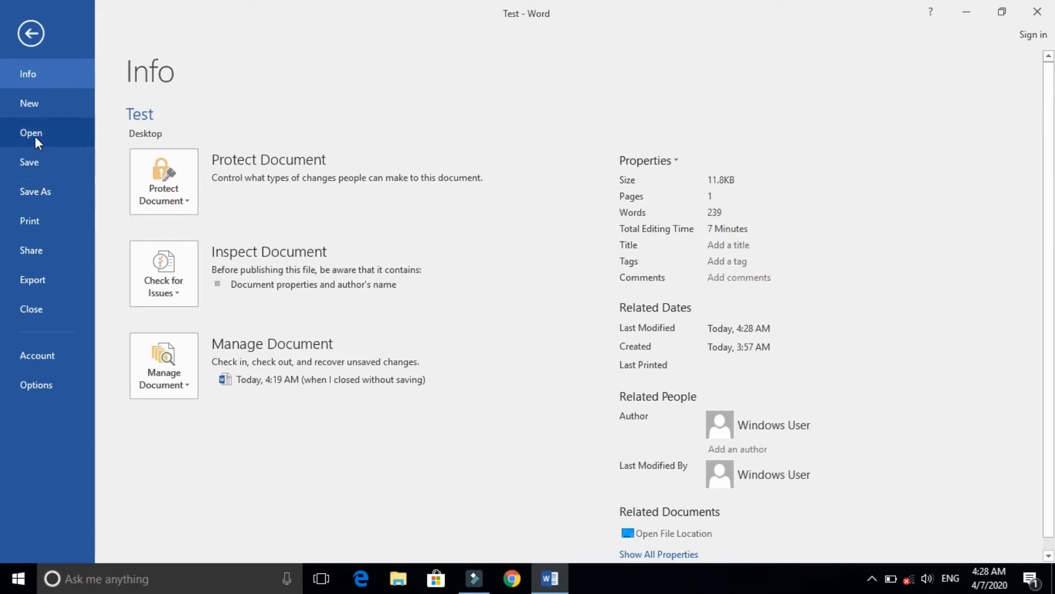
click(35, 109)
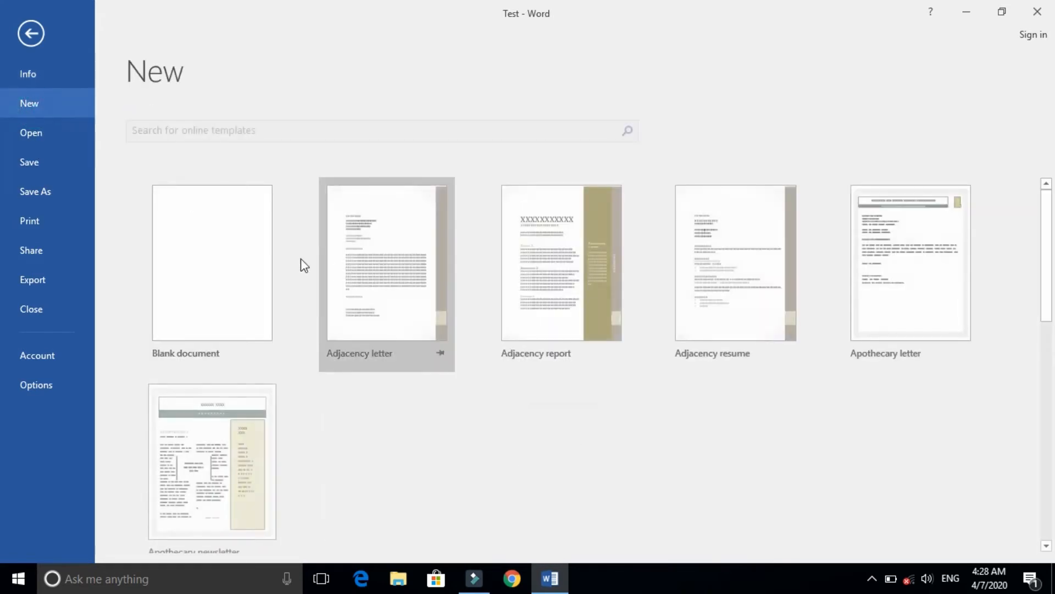
click(222, 257)
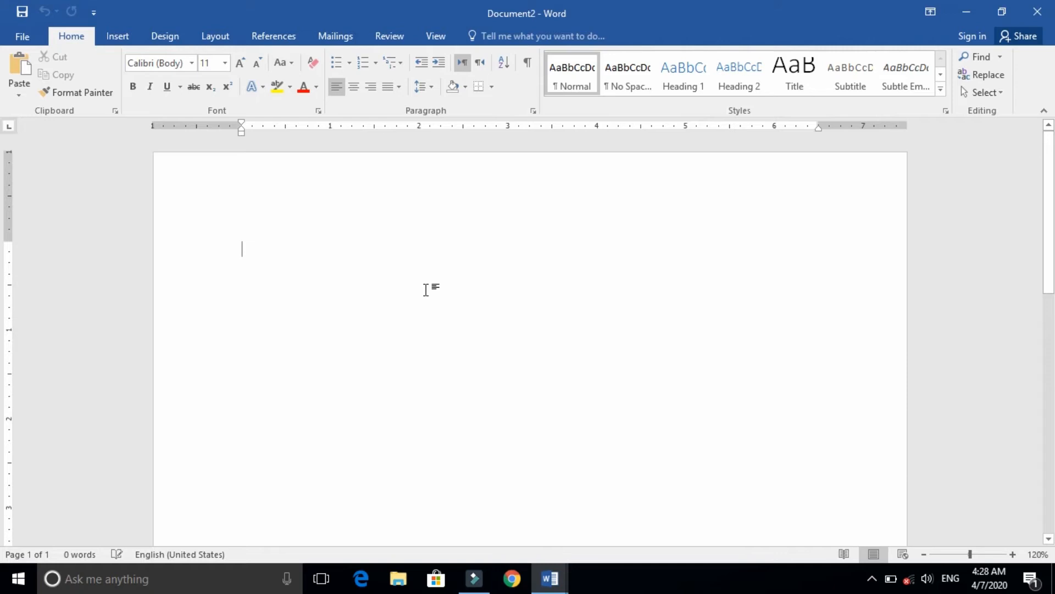
text(Pakistan)
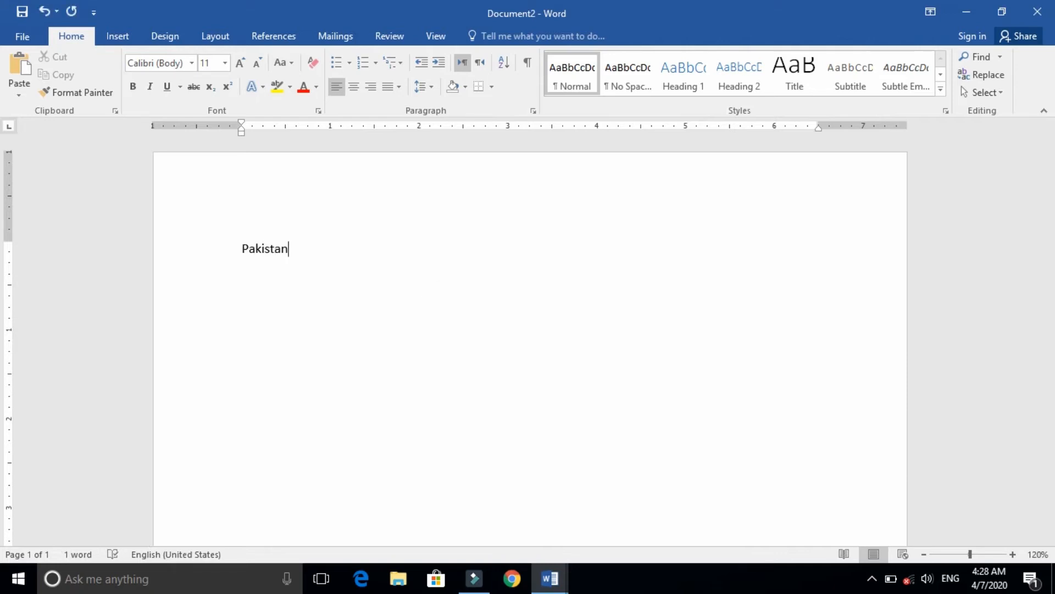
Save the new document to the Desktop as a Word Document named Pakistan.
click(33, 36)
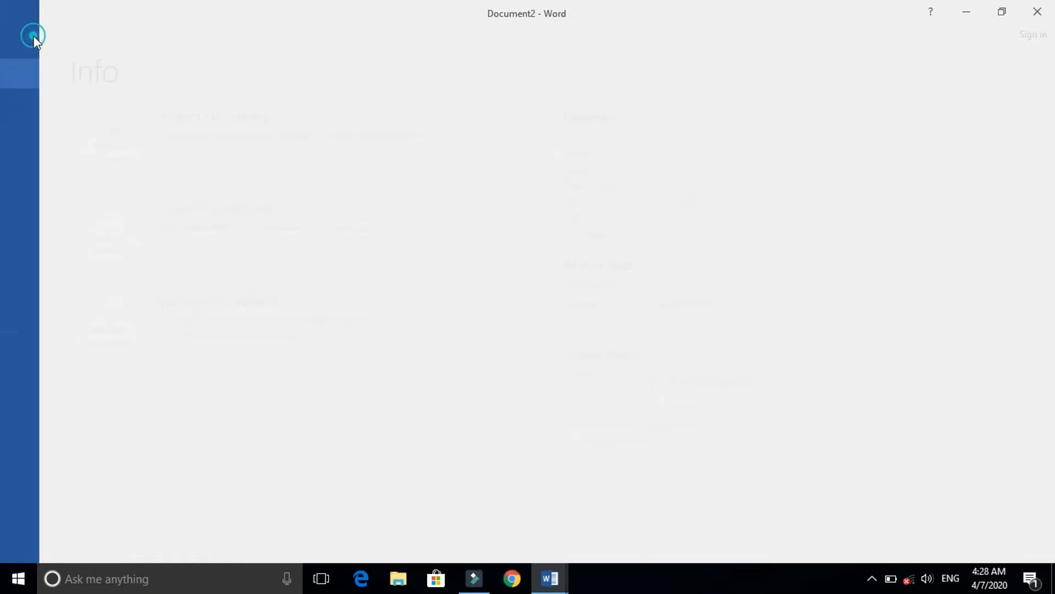
click(41, 170)
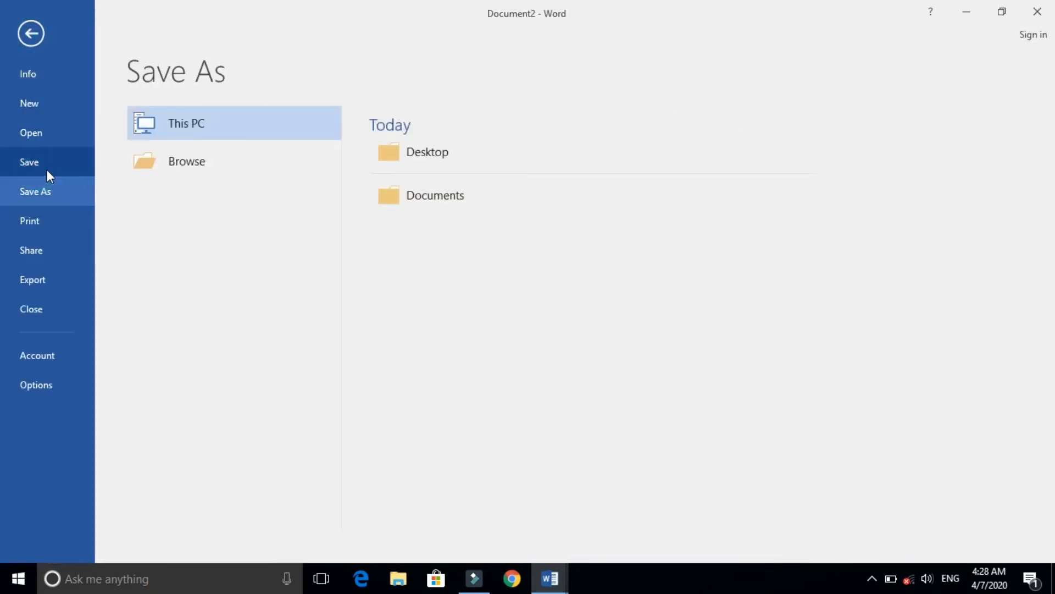
click(190, 166)
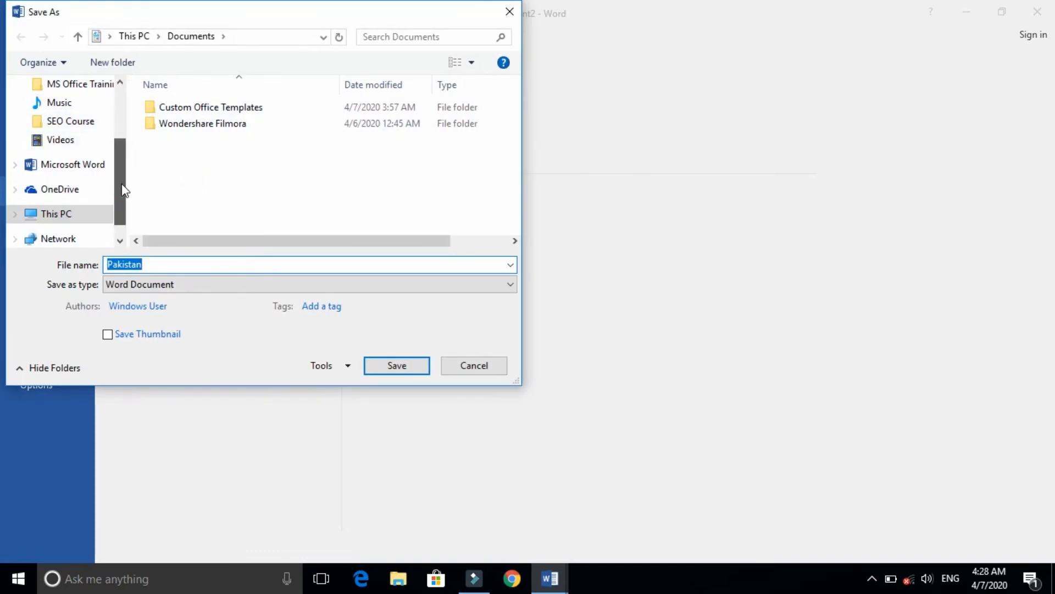
scroll(124, 191, up, 2)
click(63, 114)
double_click(155, 265)
click(407, 365)
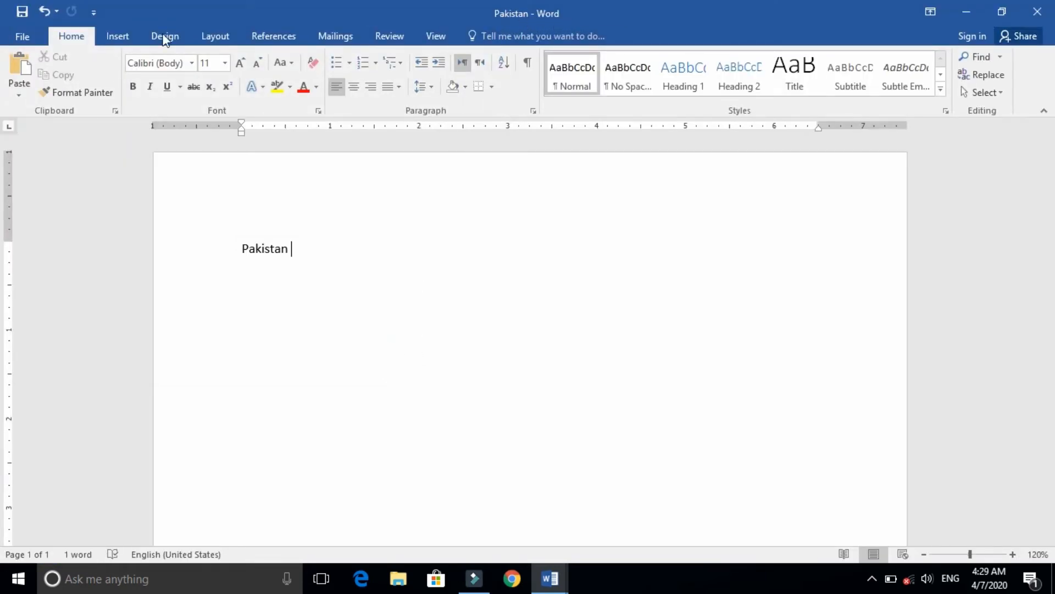
Close the Pakistan and Test documents.
click(1037, 12)
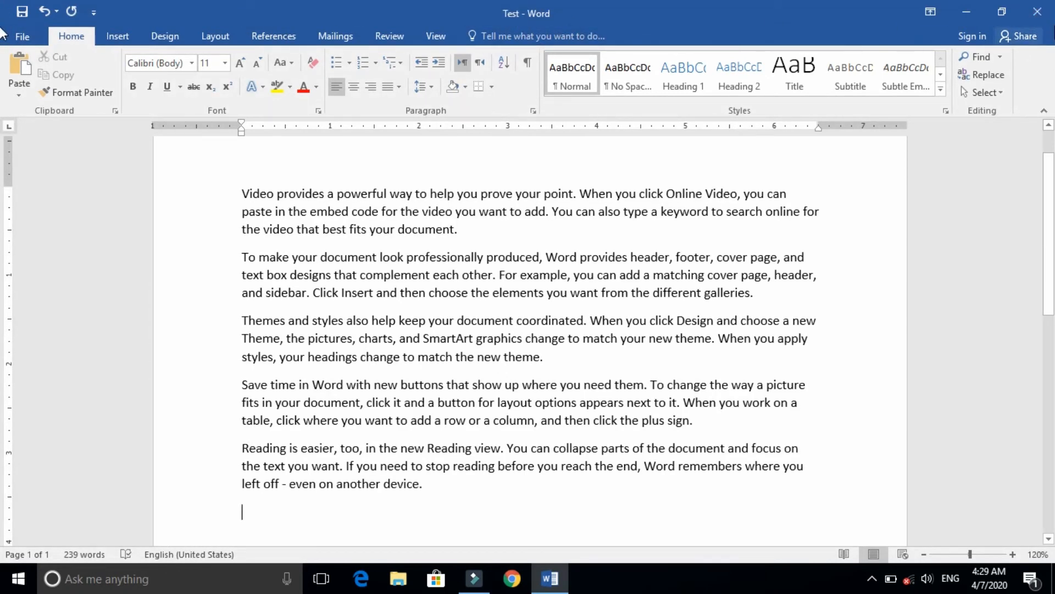
click(1041, 12)
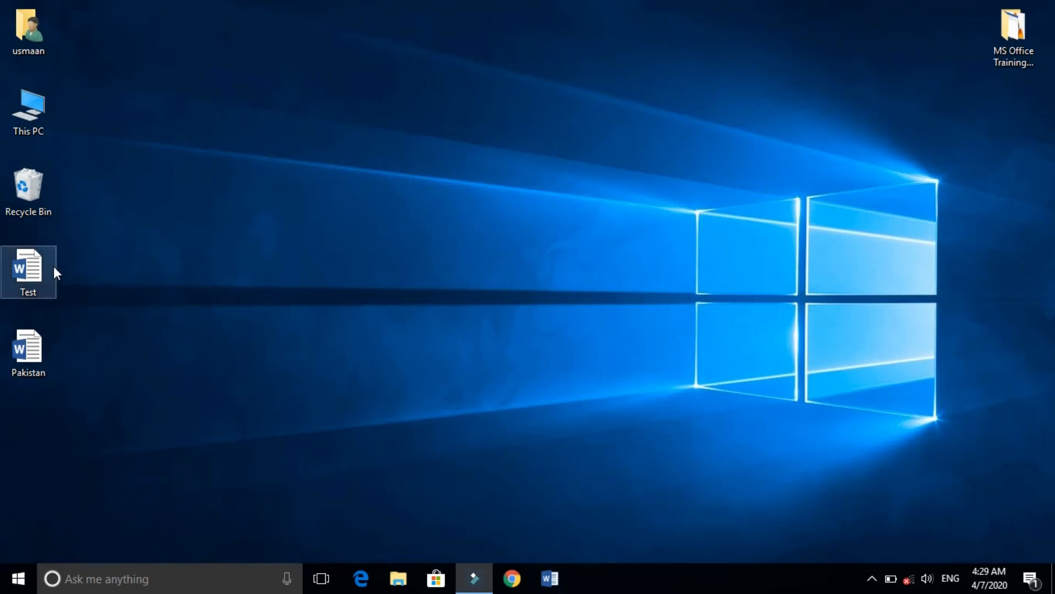
Open the Pakistan document from the desktop, view its document information, and close it.
double_click(44, 348)
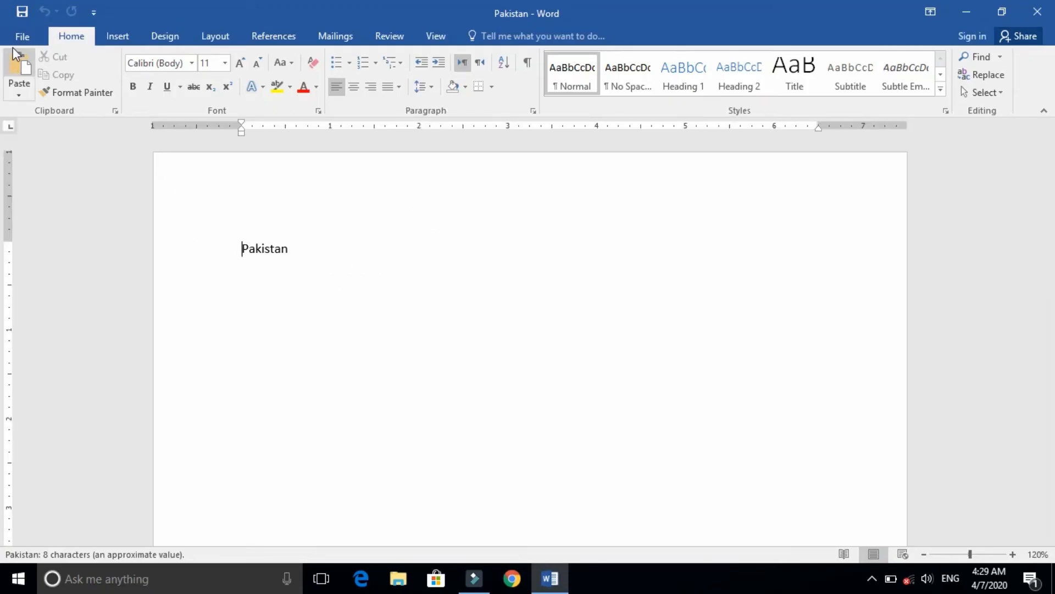
click(21, 41)
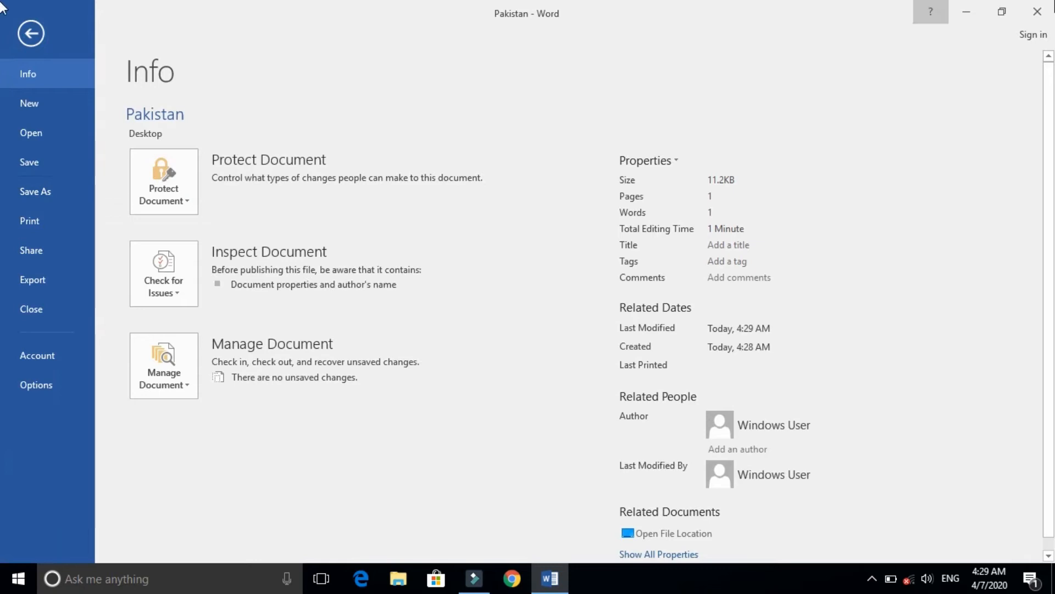
click(1039, 8)
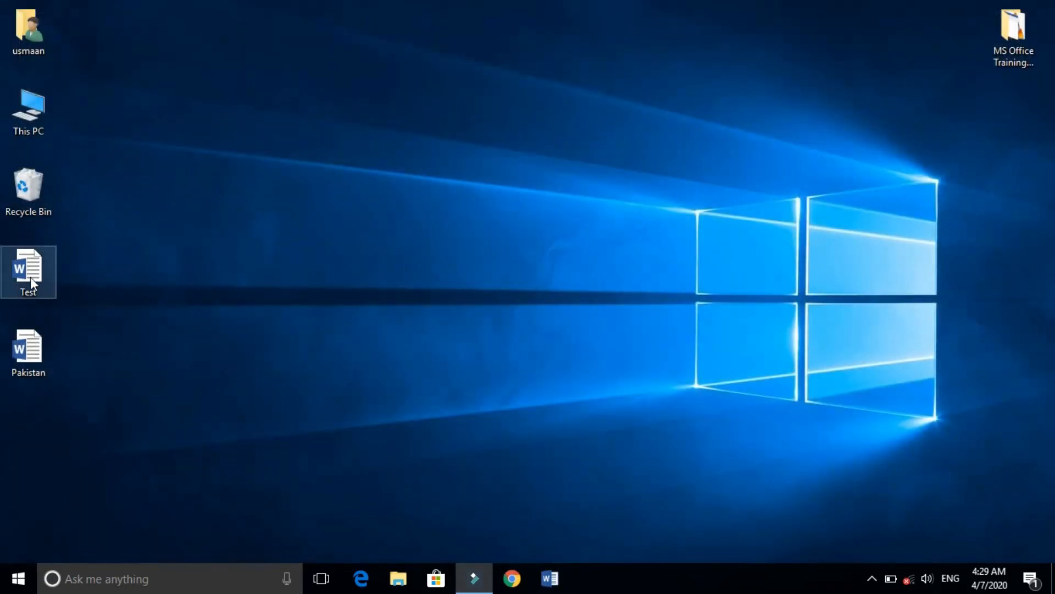
Open the Test document, save a copy to the Desktop as a Word Document named Test 2, and close it.
double_click(31, 277)
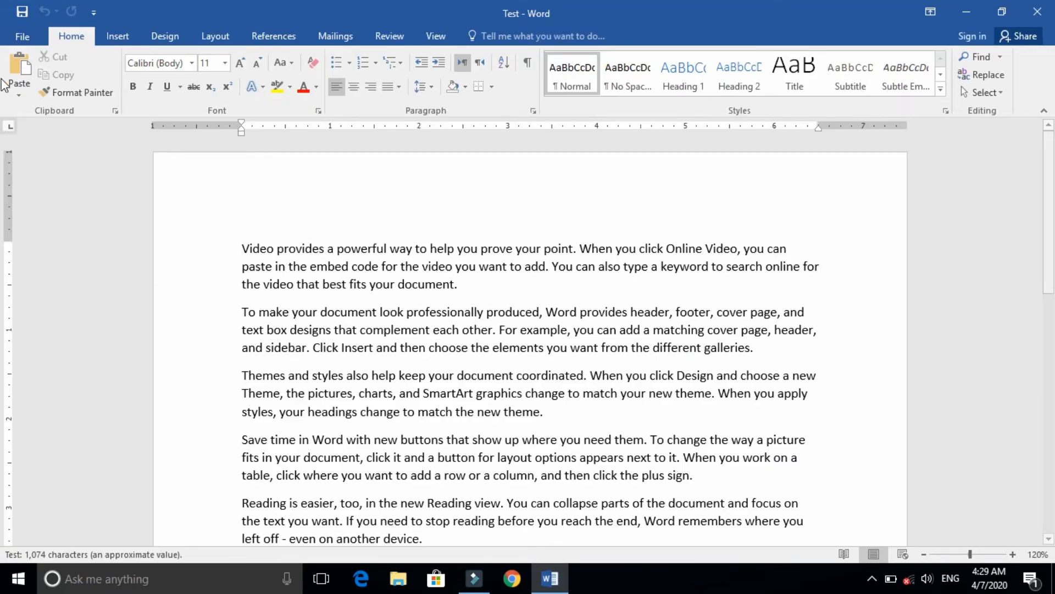
click(24, 31)
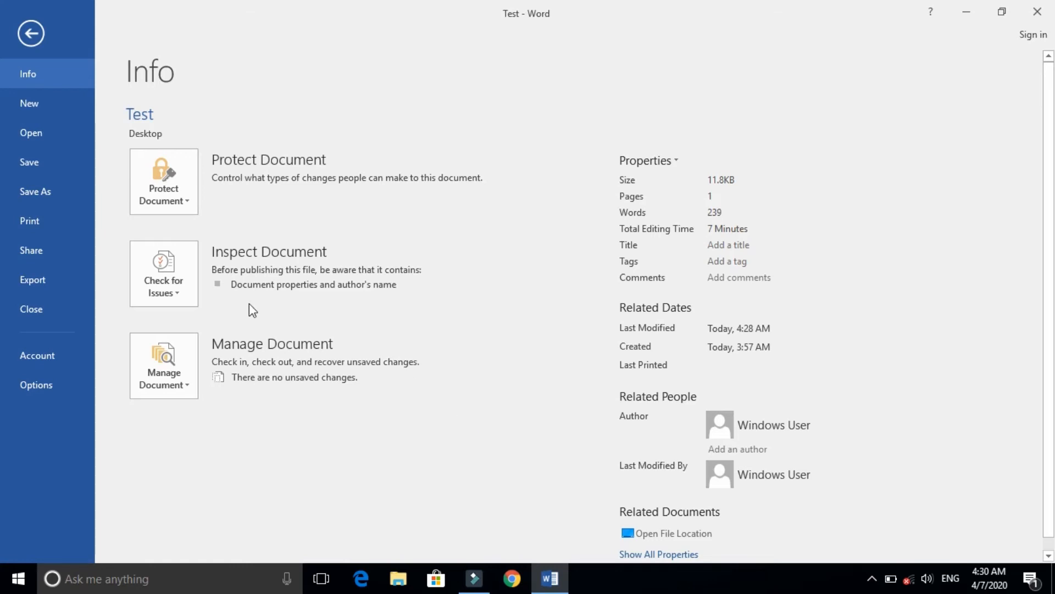
click(54, 191)
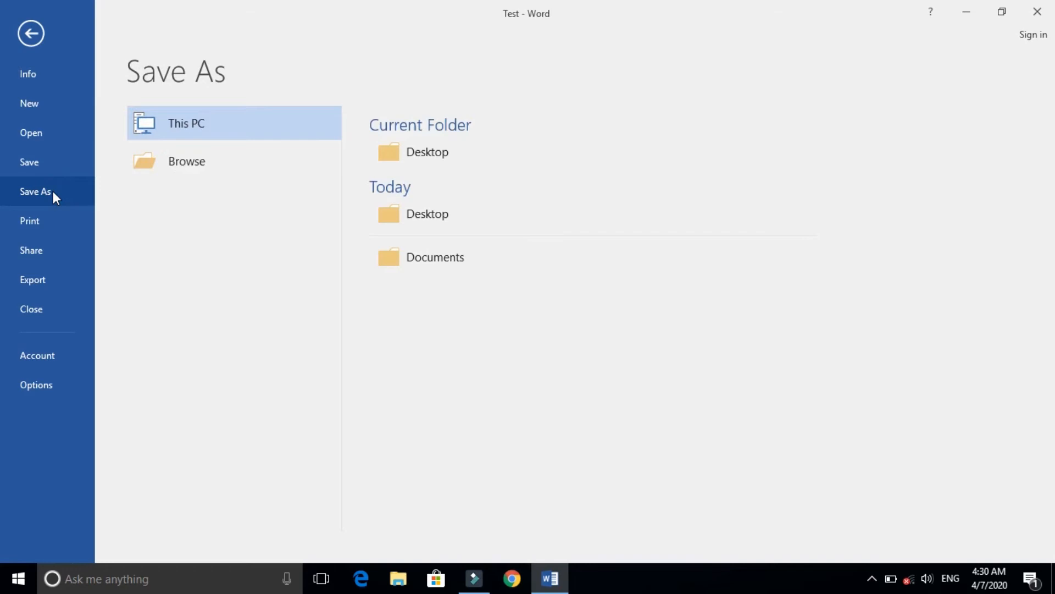
click(190, 165)
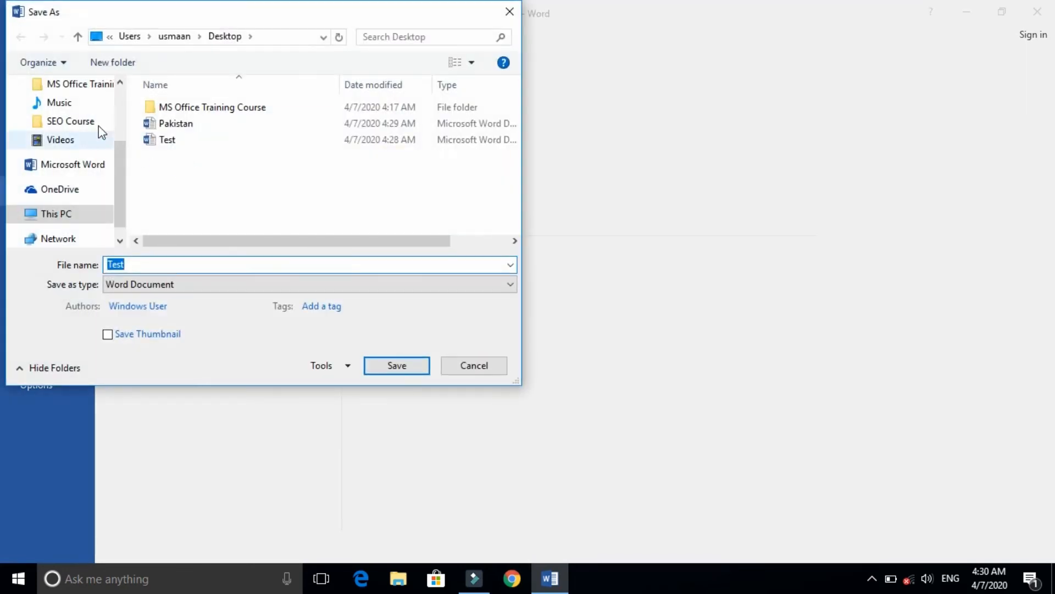
scroll(112, 176, up, 1)
scroll(114, 162, up, 2)
click(34, 115)
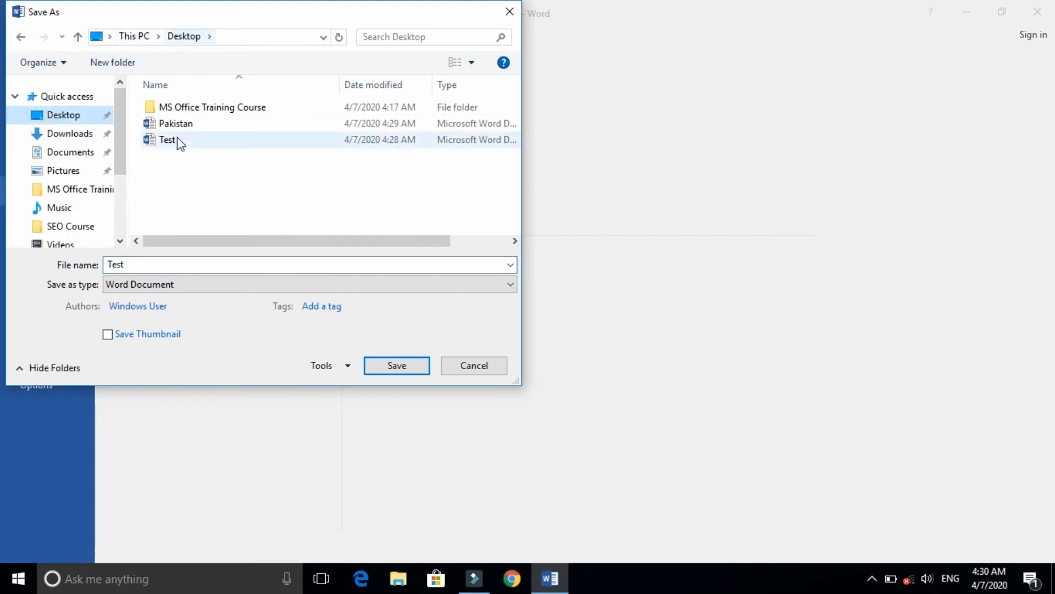
double_click(156, 264)
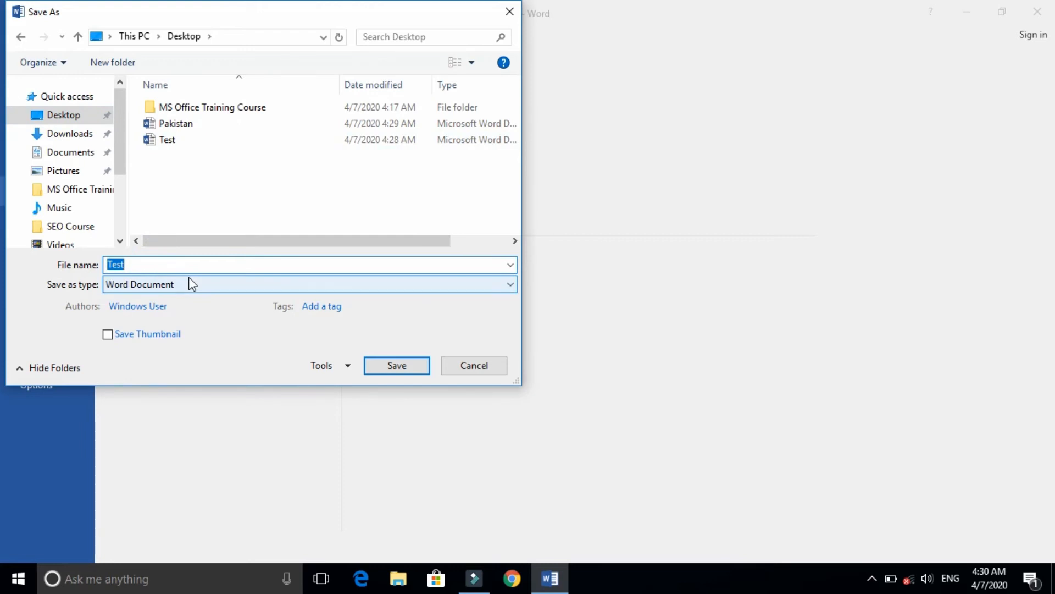
text(Test 2)
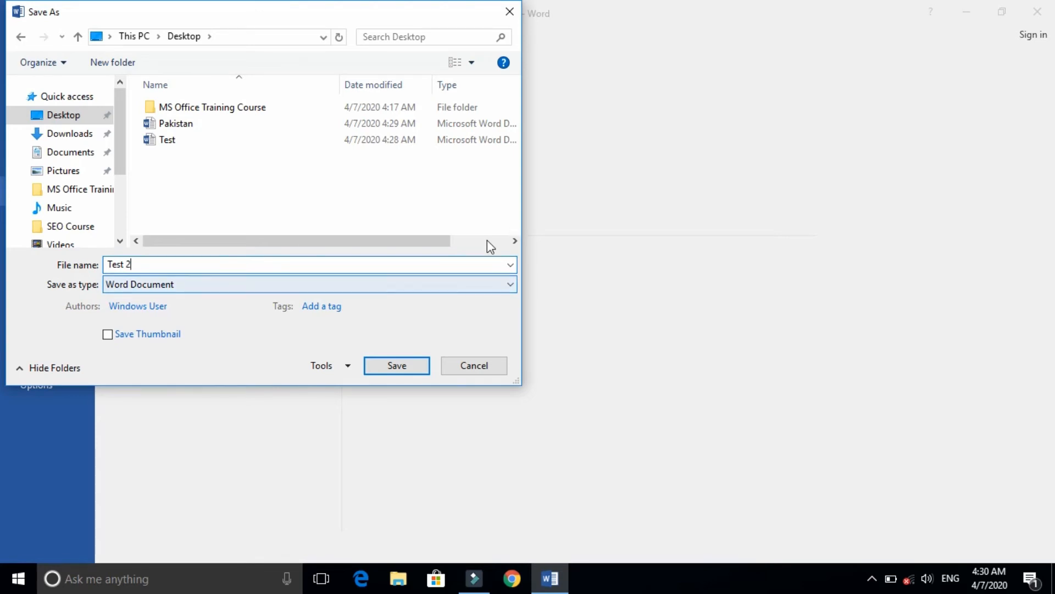
click(419, 367)
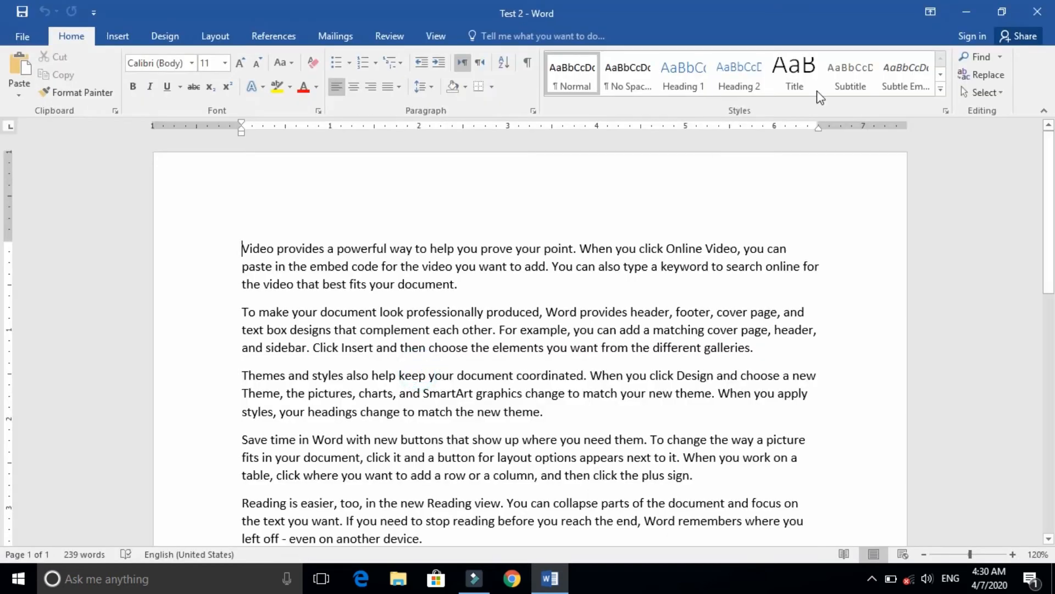
click(1037, 12)
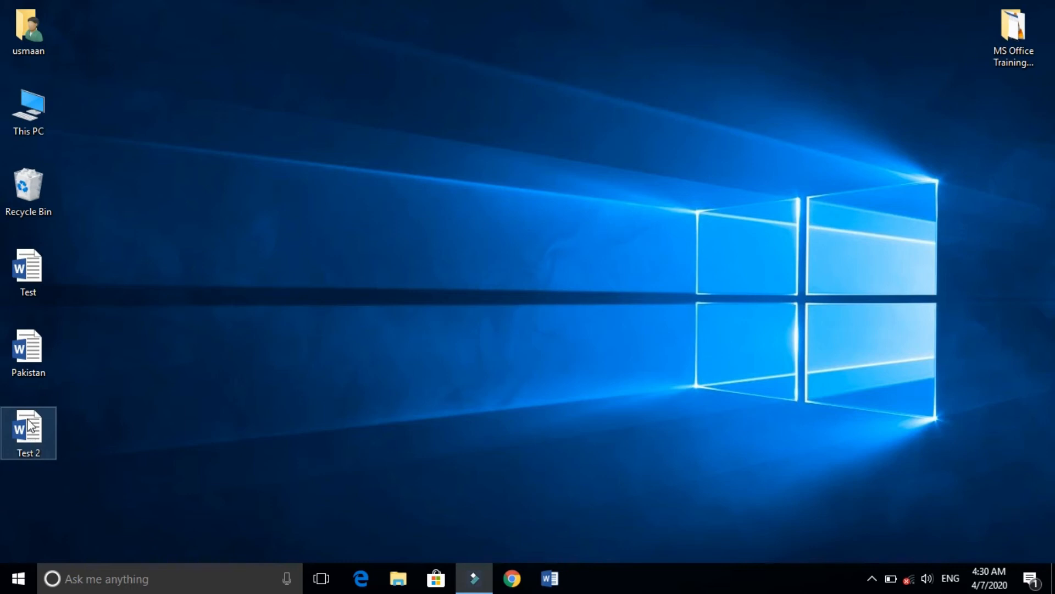
Open the Test and Test 2 documents from the desktop in turn to compare their contents, closing each one.
double_click(34, 272)
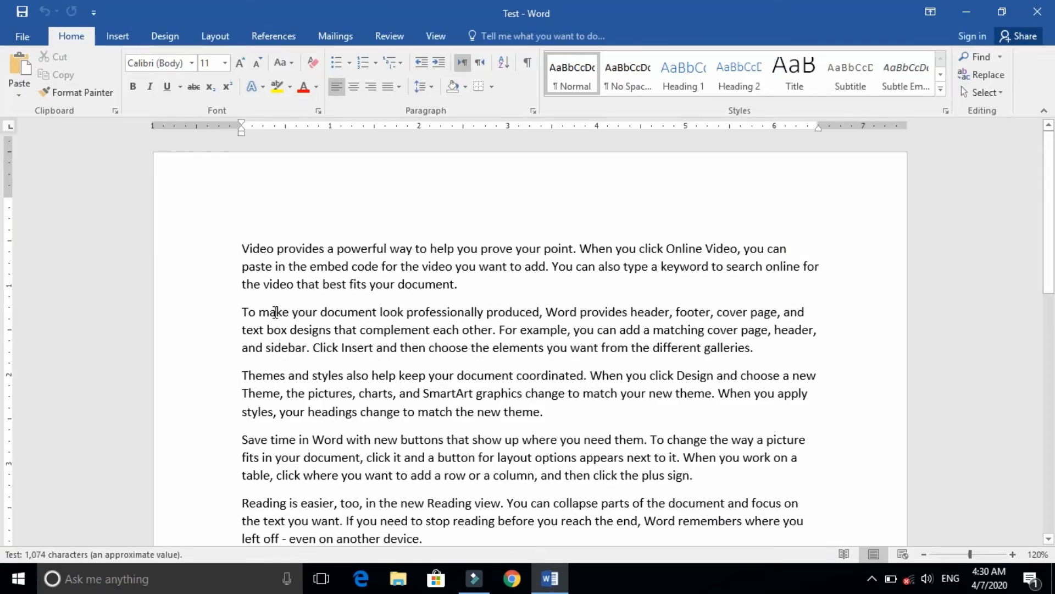
click(1040, 15)
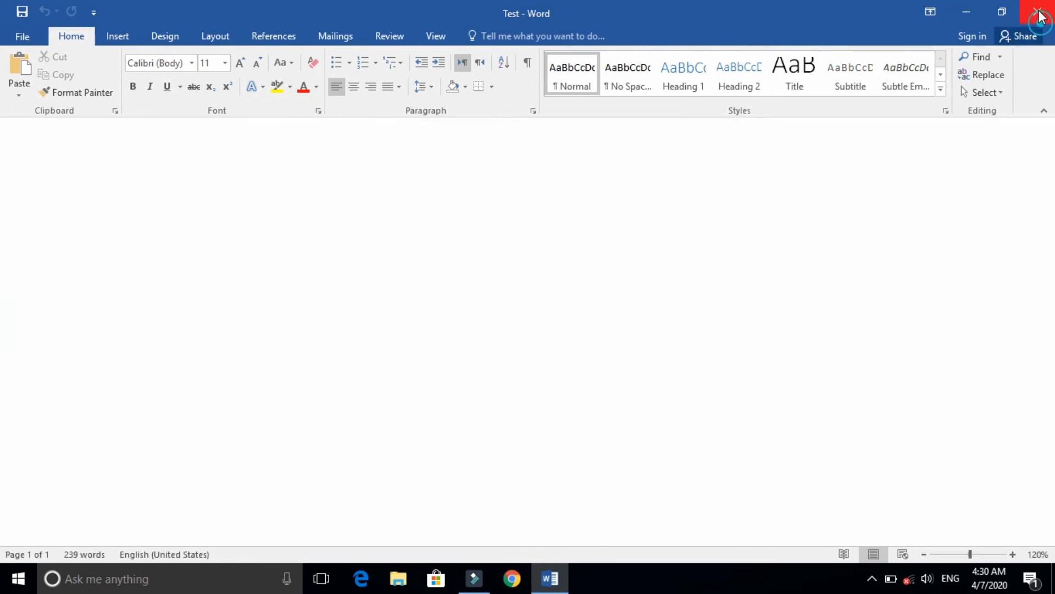
double_click(26, 434)
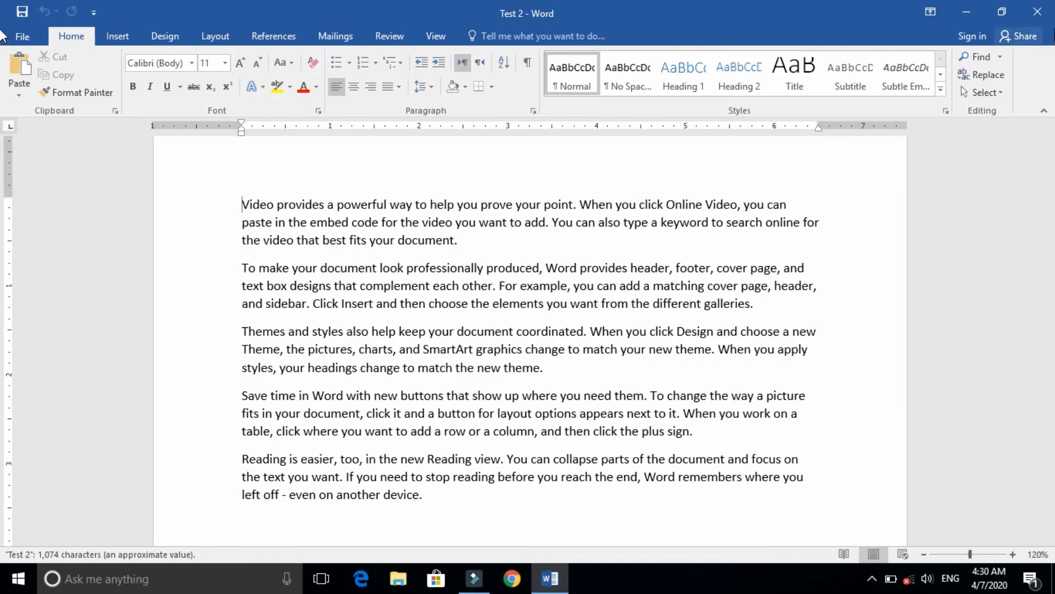
click(1044, 15)
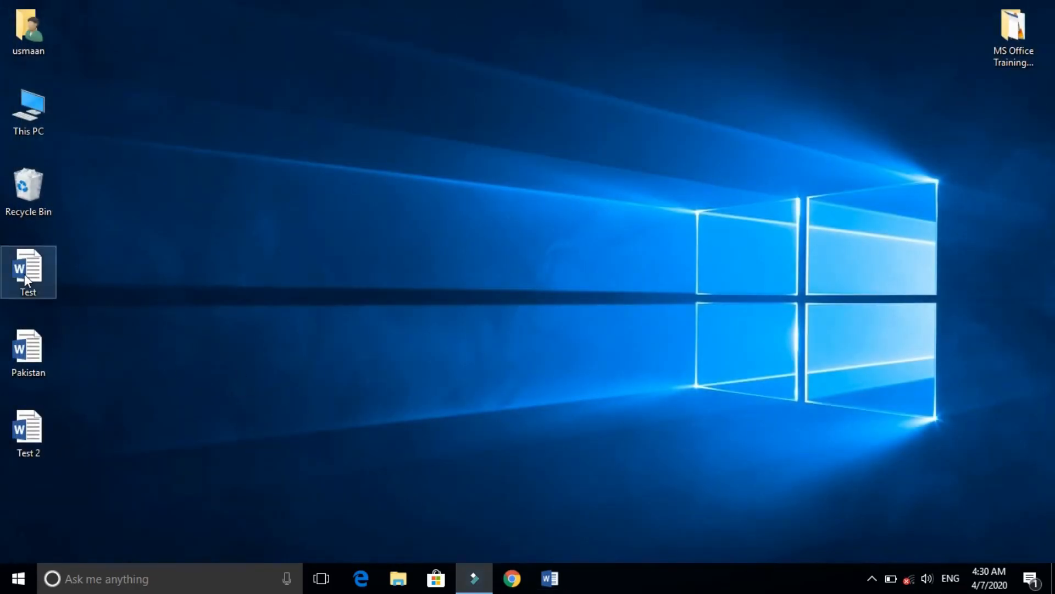
Open the Test 2 document from the desktop and view its print settings, print preview and sharing options.
click(30, 433)
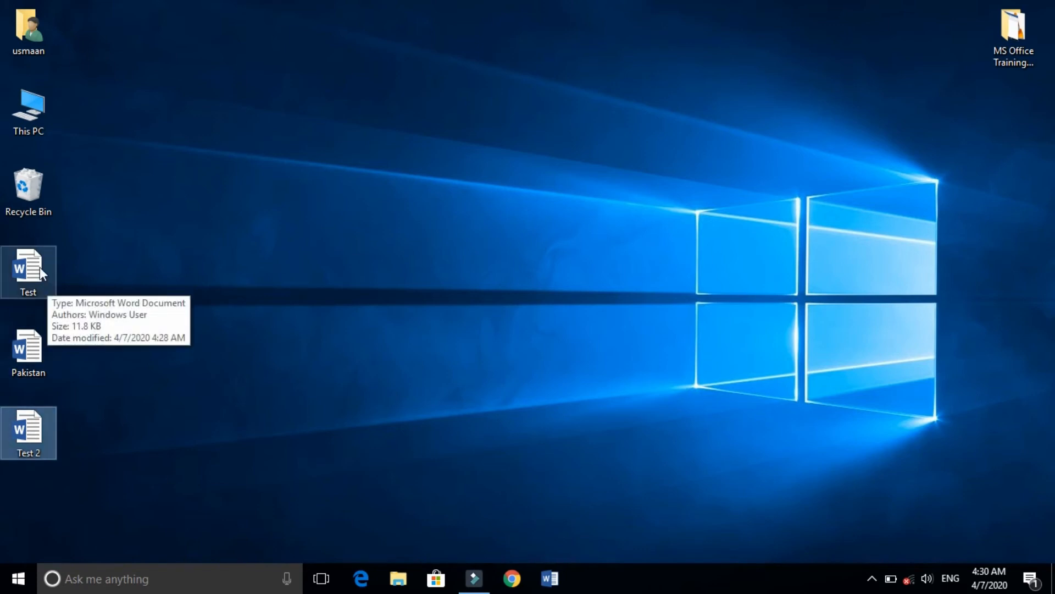
double_click(34, 438)
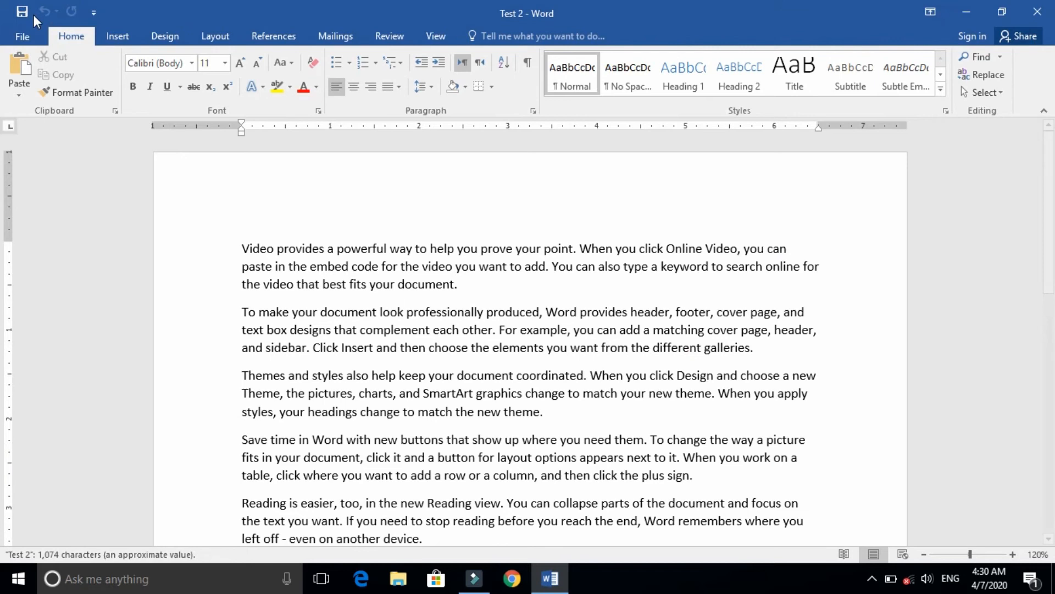
click(22, 36)
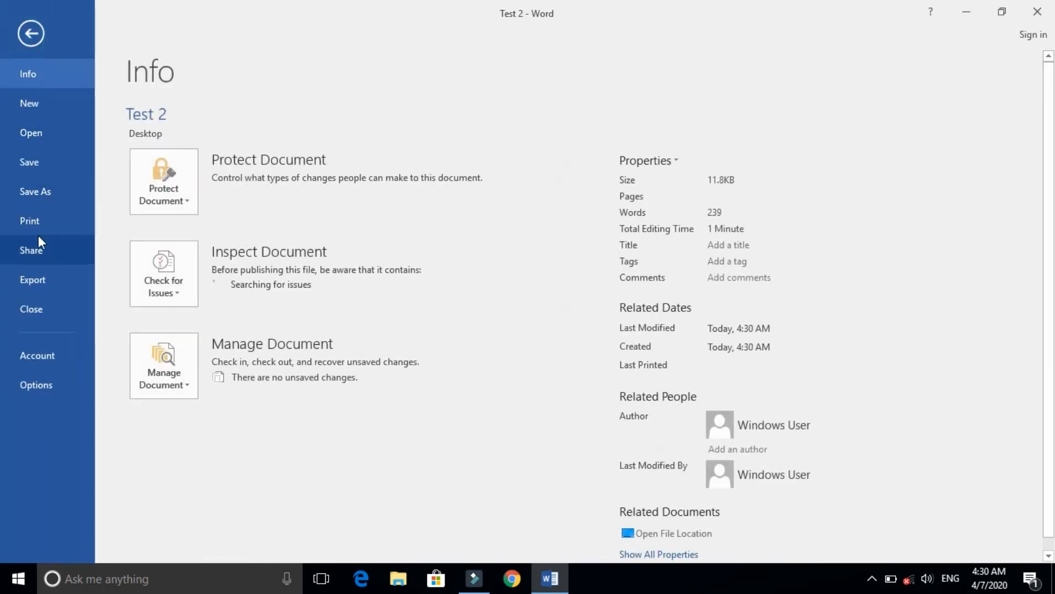
click(36, 225)
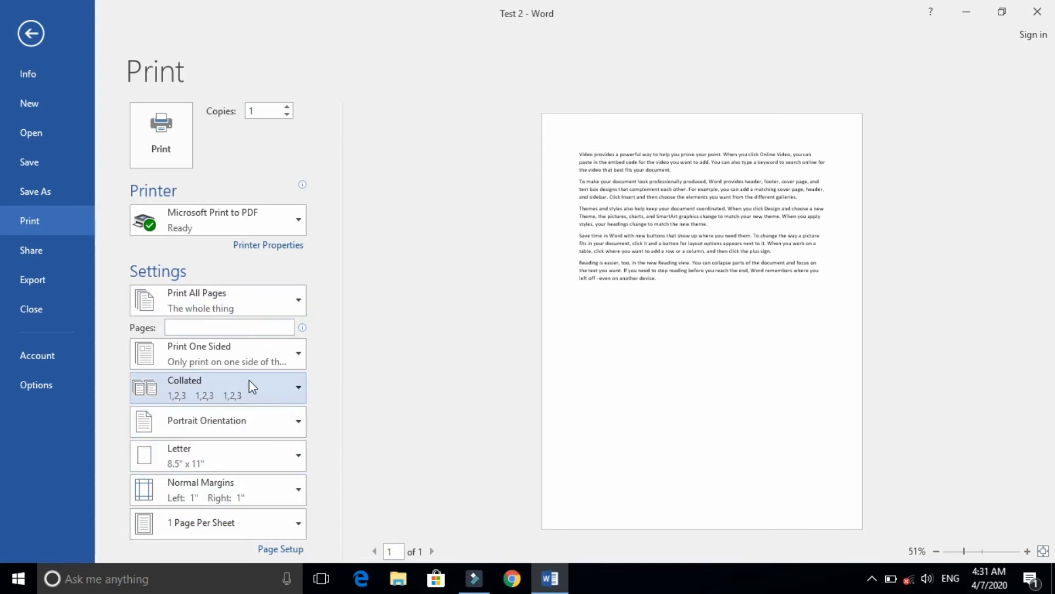
click(31, 34)
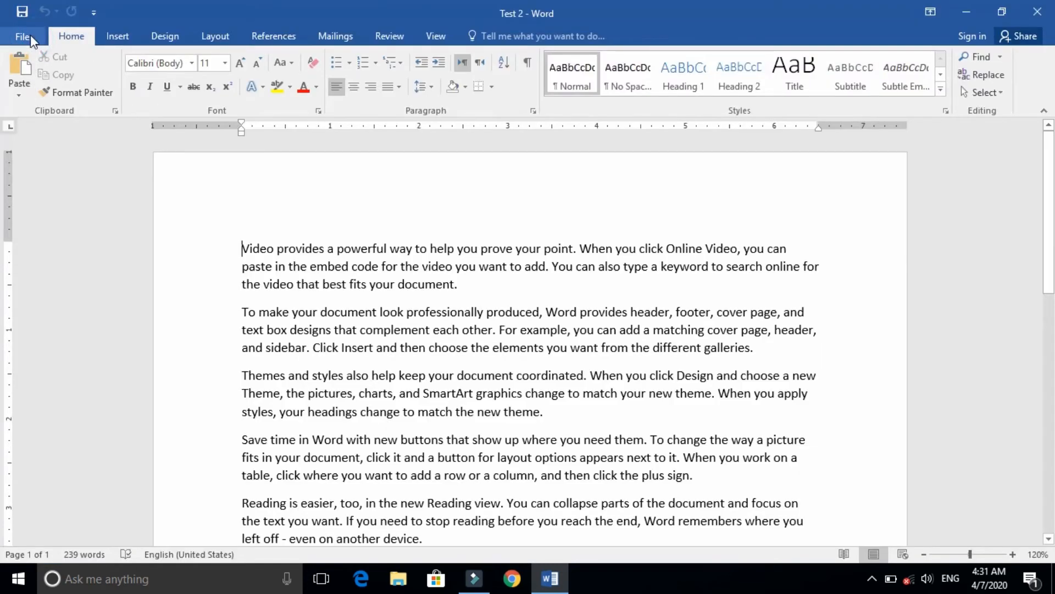
click(30, 35)
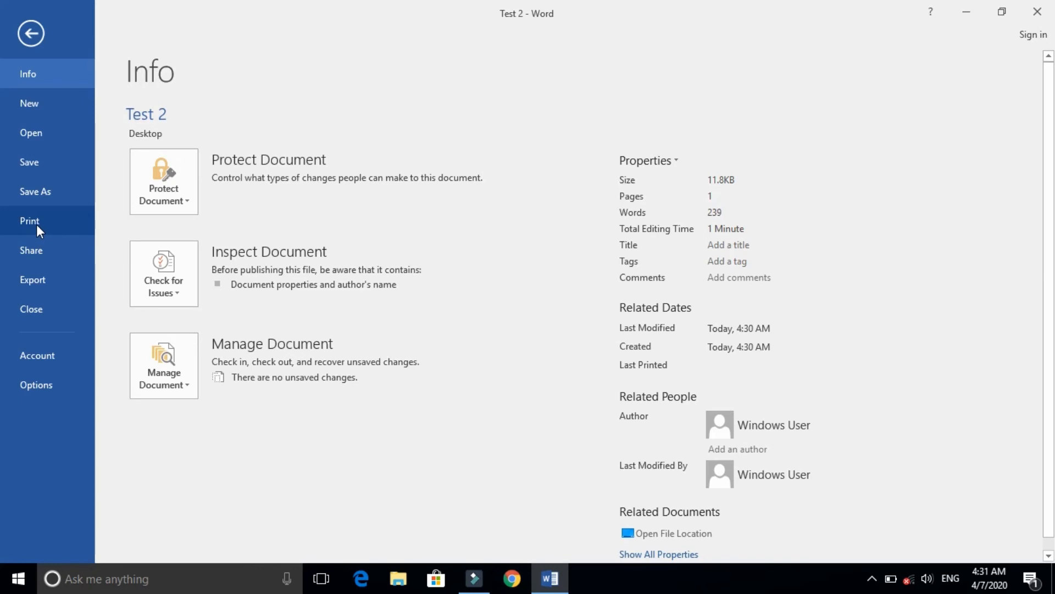
click(37, 224)
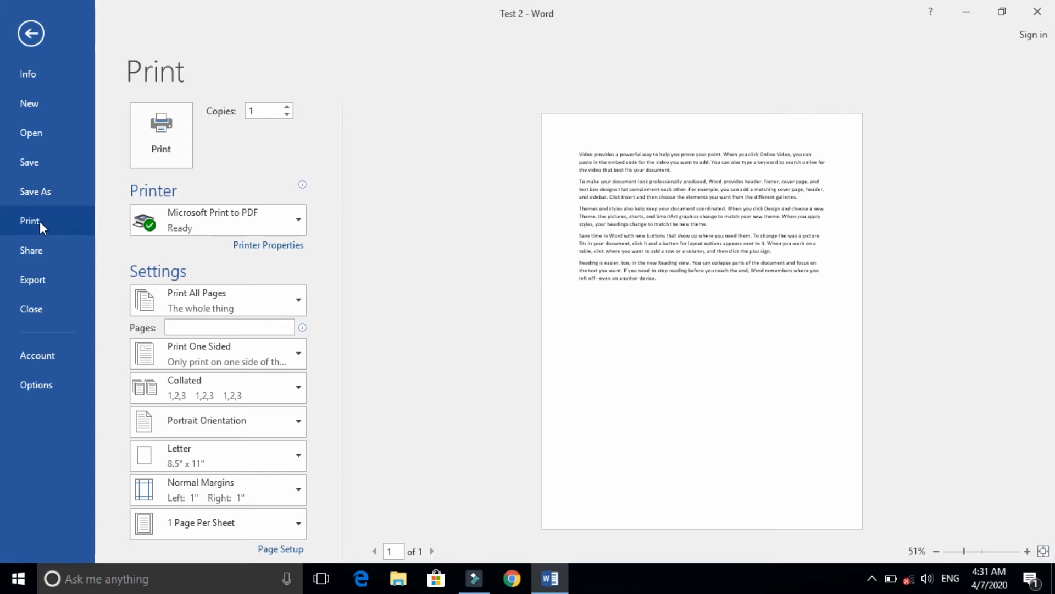
click(43, 252)
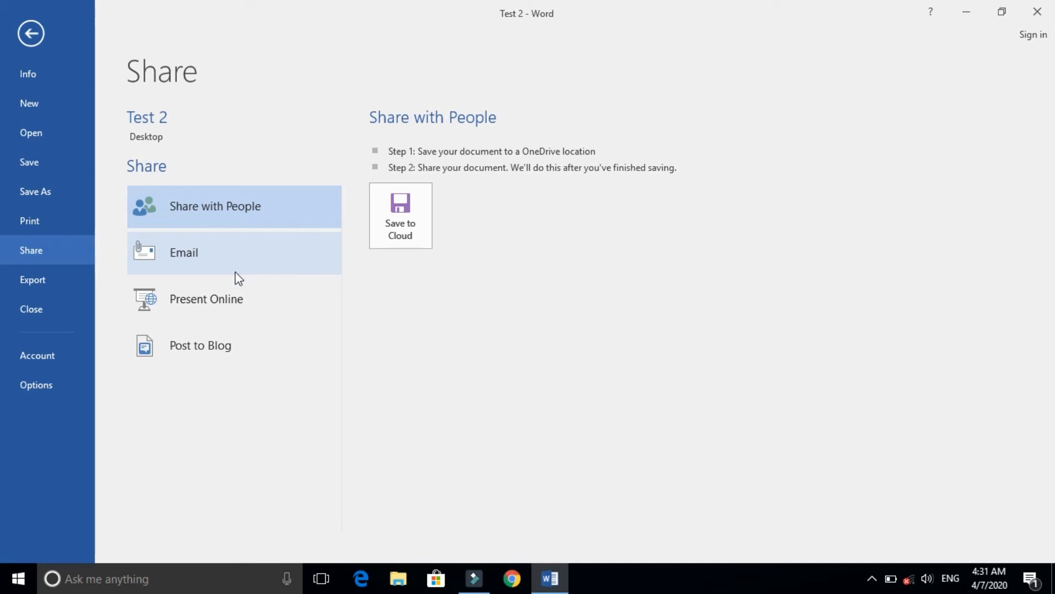
Export the Test 2 document to the Desktop as a PDF named Test 2, with the file opened after publishing.
click(48, 279)
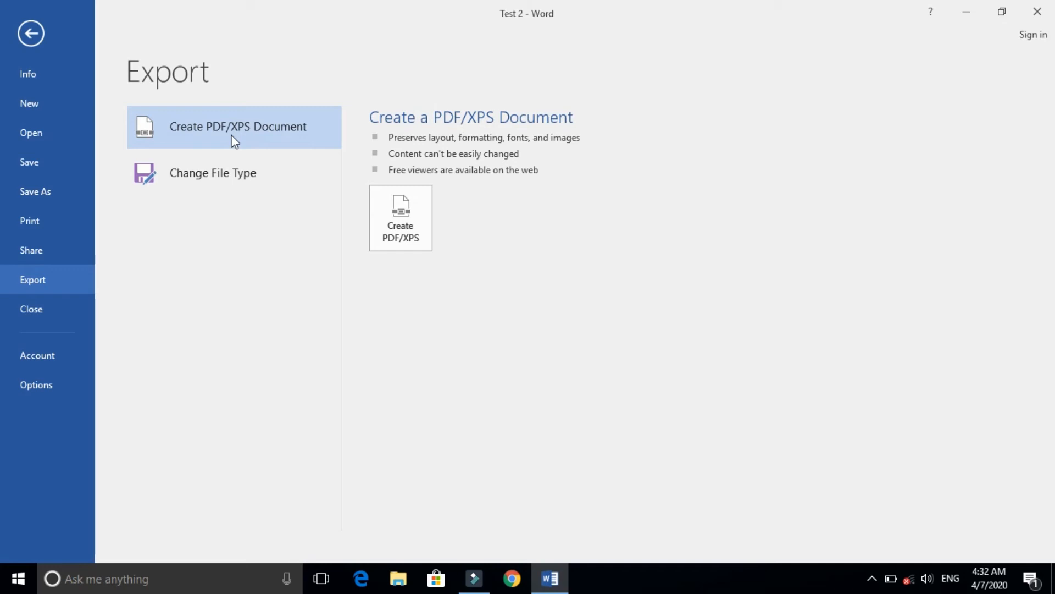
click(405, 212)
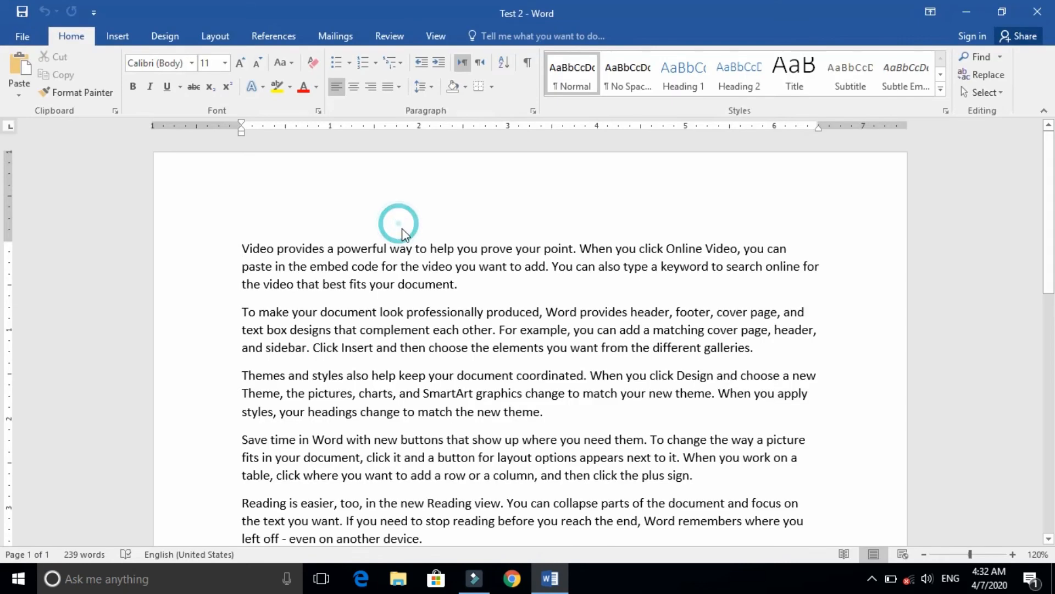
drag(125, 185, 71, 132)
click(64, 115)
click(160, 297)
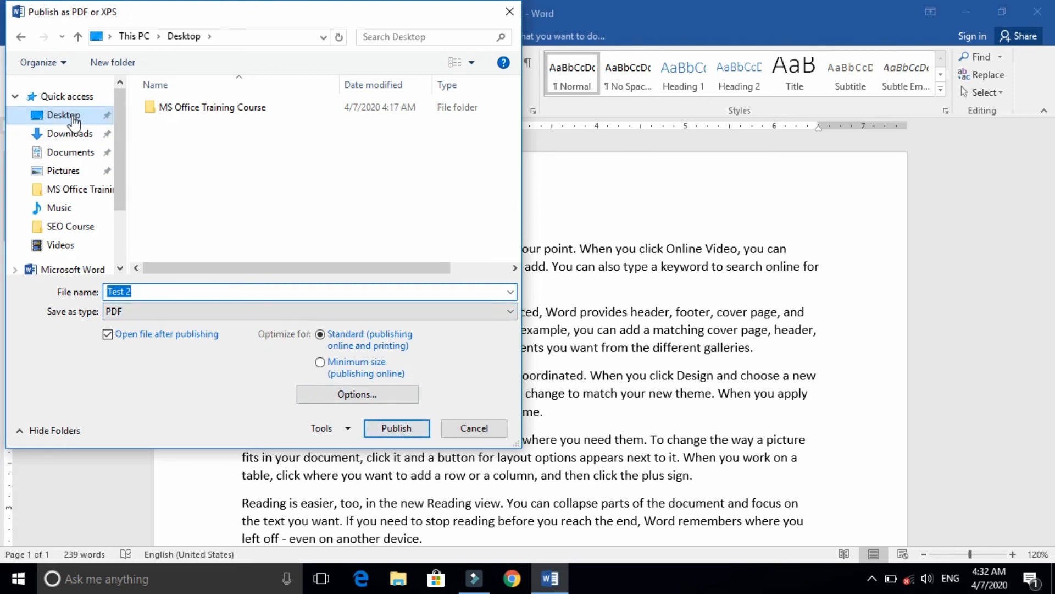
click(390, 428)
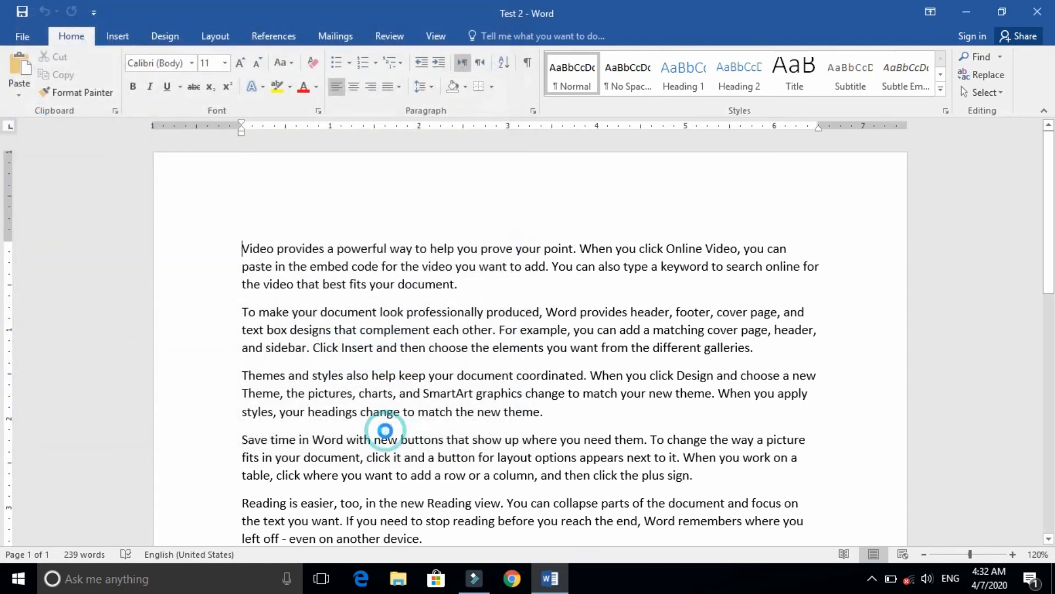
click(572, 509)
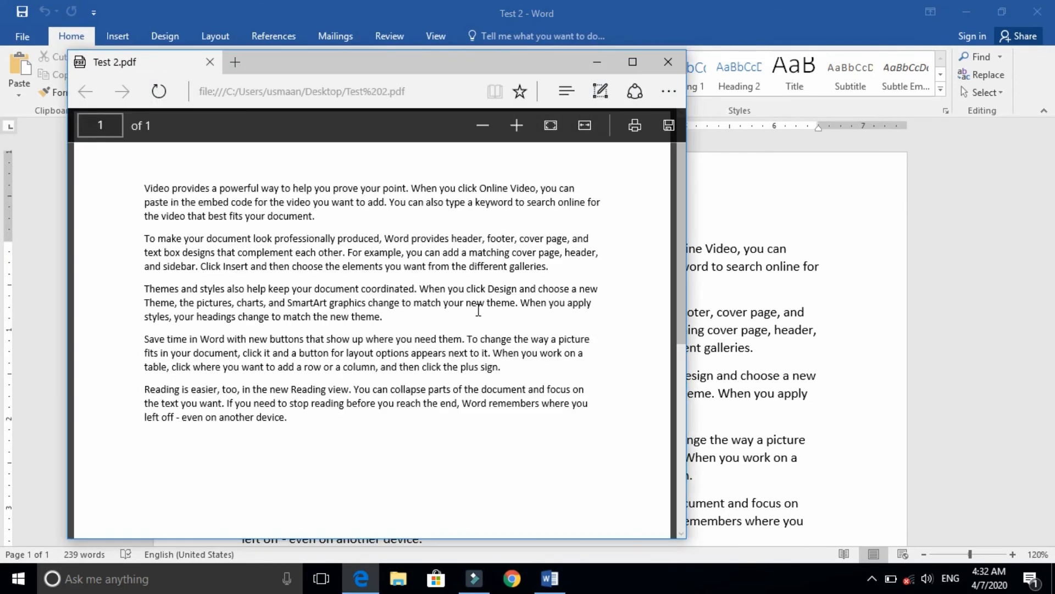
Look through the published PDF, and close both it and the Test 2 Word document.
scroll(222, 330, down, 5)
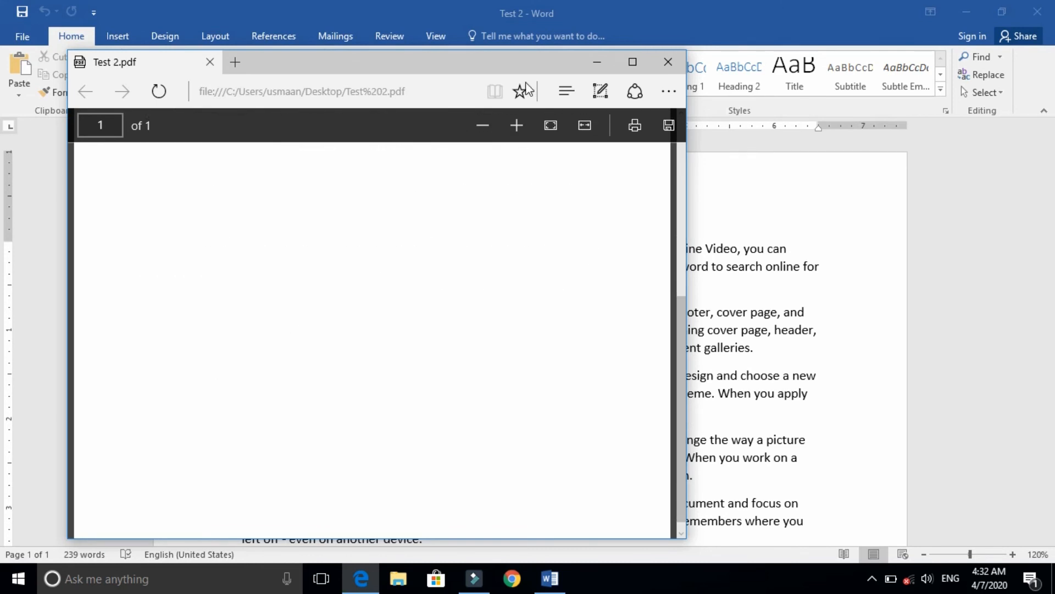
click(661, 64)
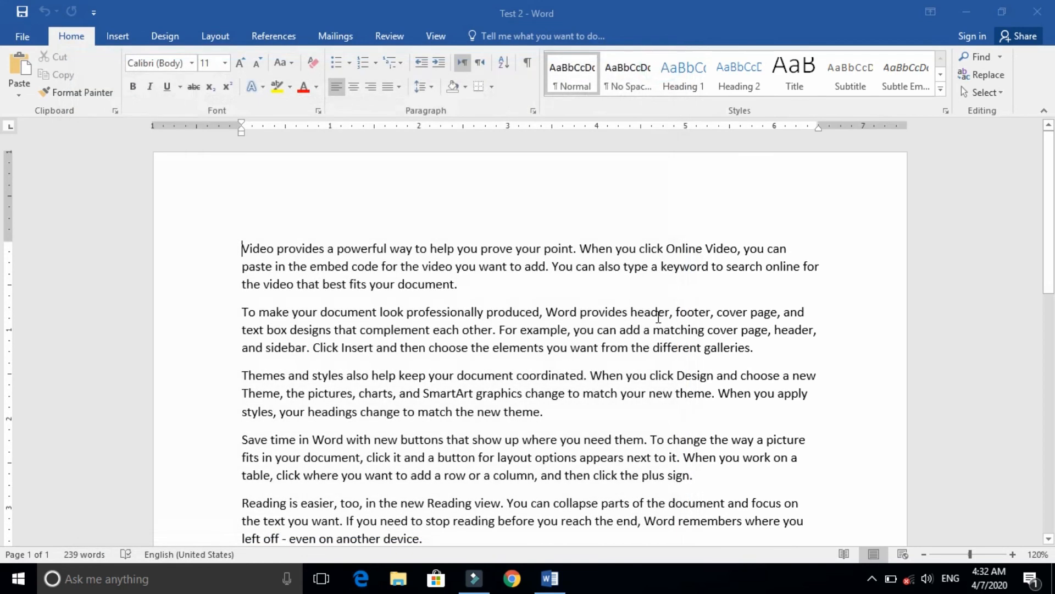
click(1039, 12)
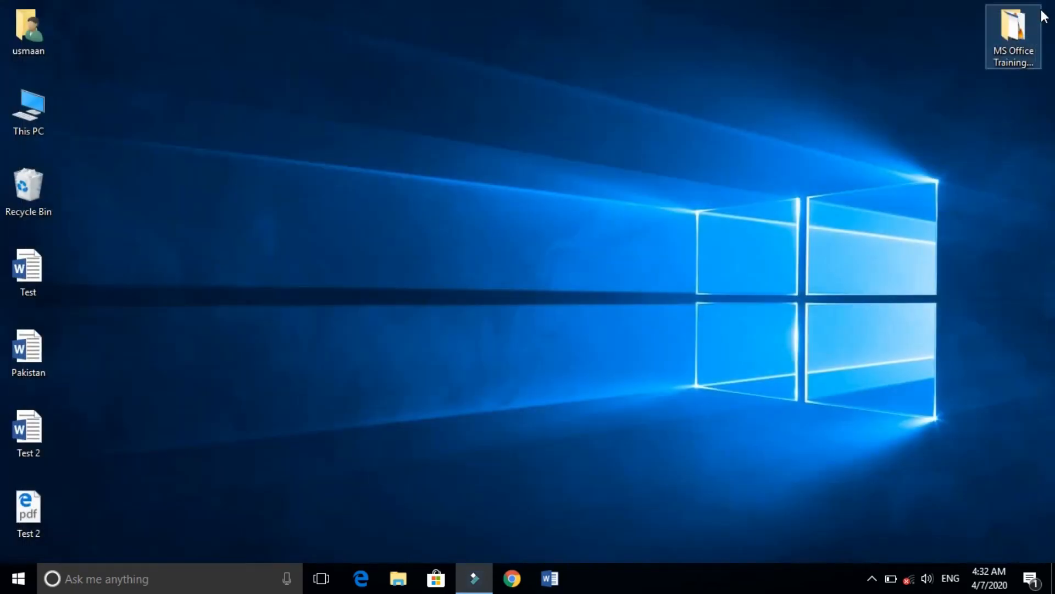
Open the Test 2 PDF from the desktop in a maximized window, look through its page, and close it.
click(31, 517)
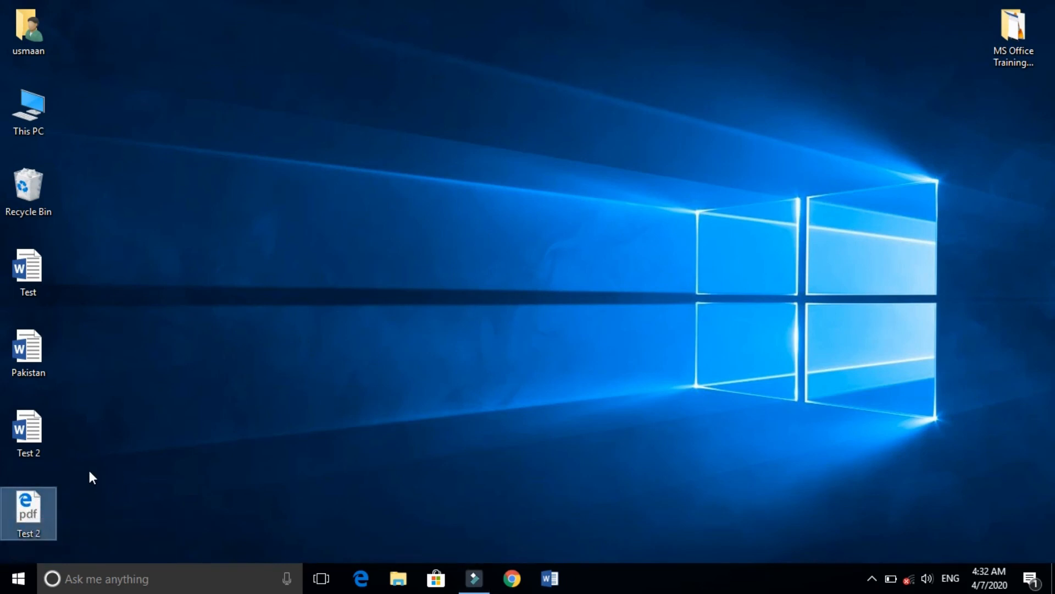
double_click(31, 513)
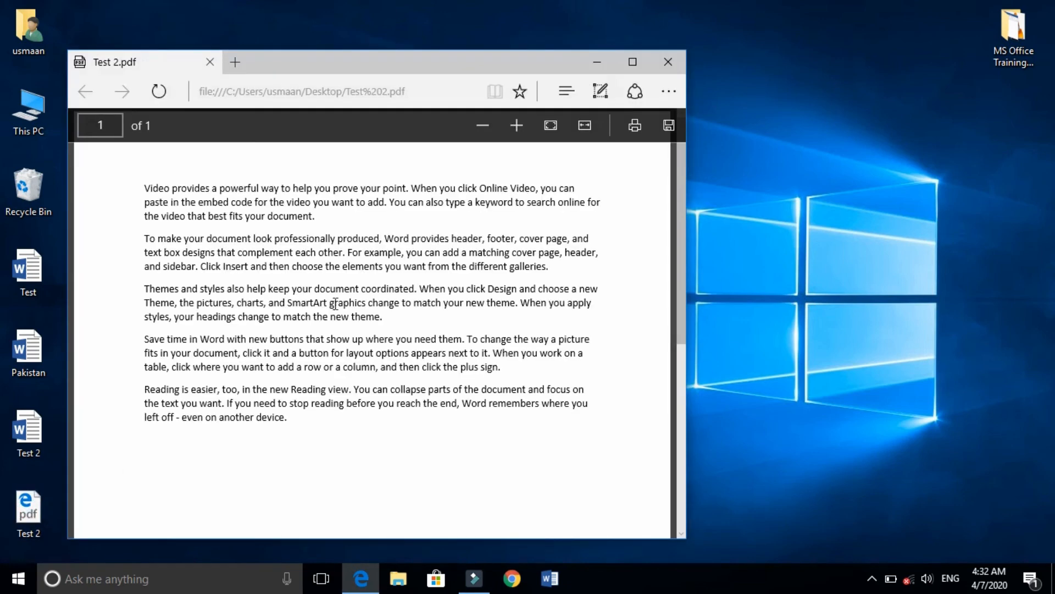
click(632, 62)
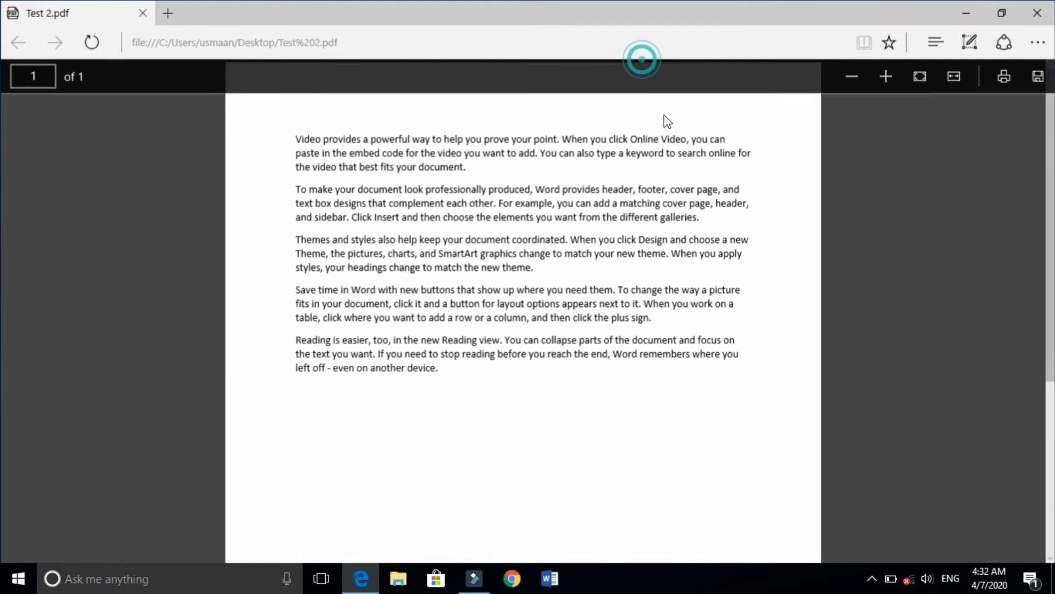
scroll(683, 242, down, 5)
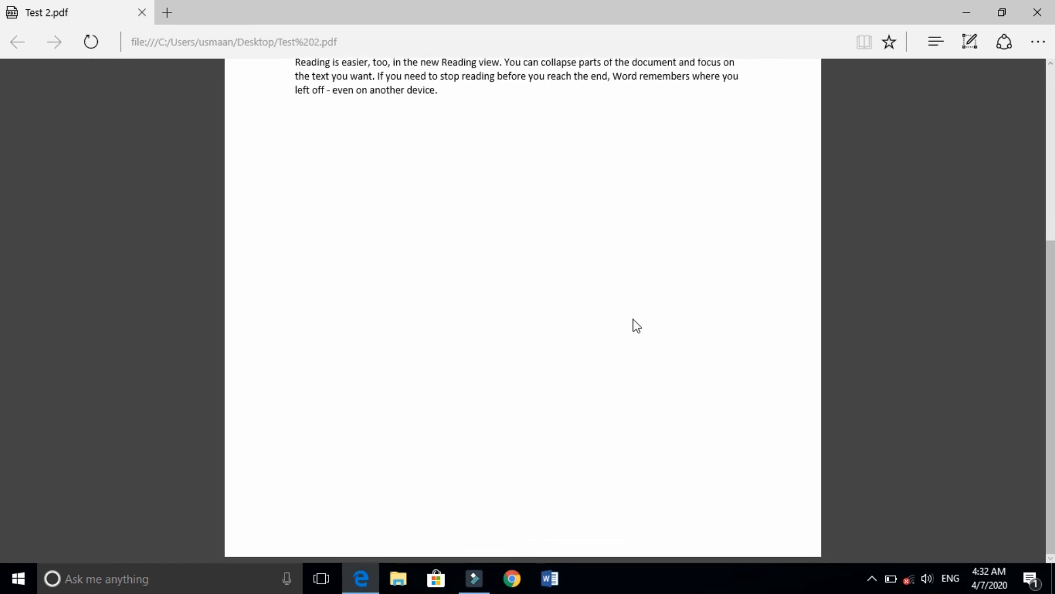
scroll(542, 231, up, 3)
click(1038, 12)
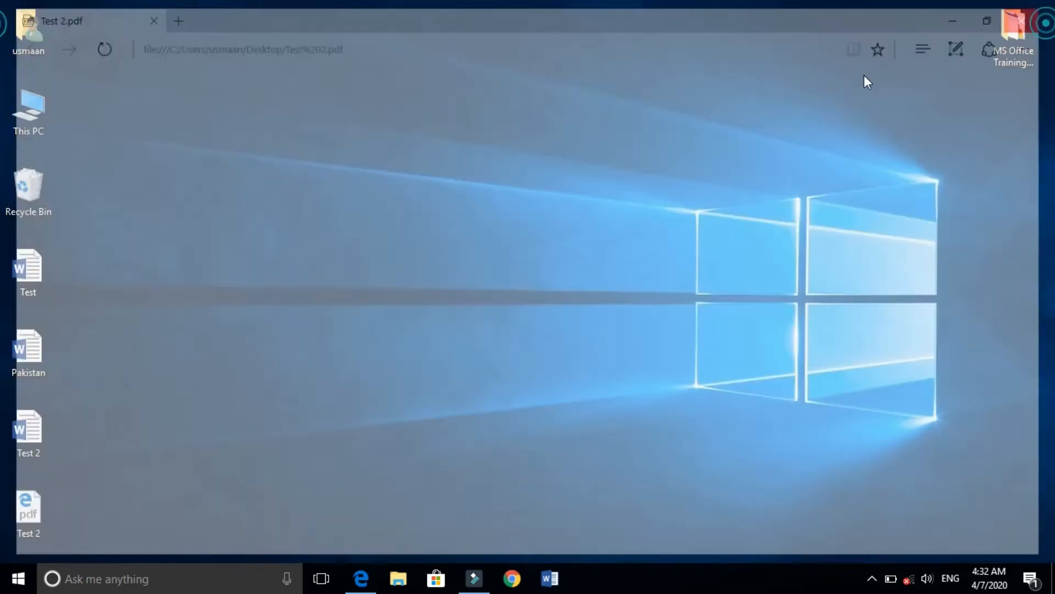
Open the Test document from the desktop, view its file information page, and close the whole Word window.
double_click(29, 278)
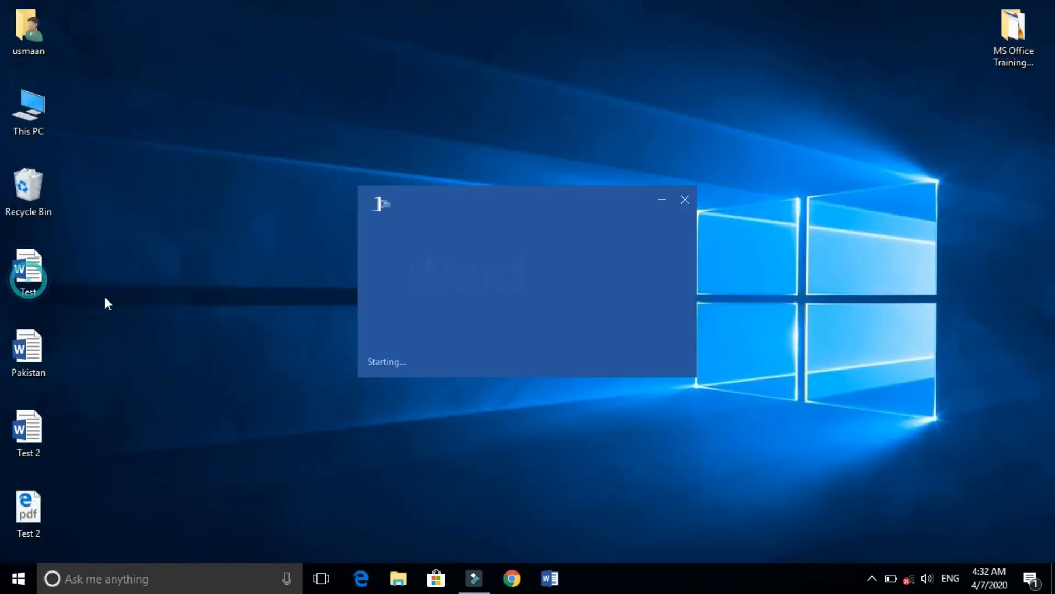
click(21, 36)
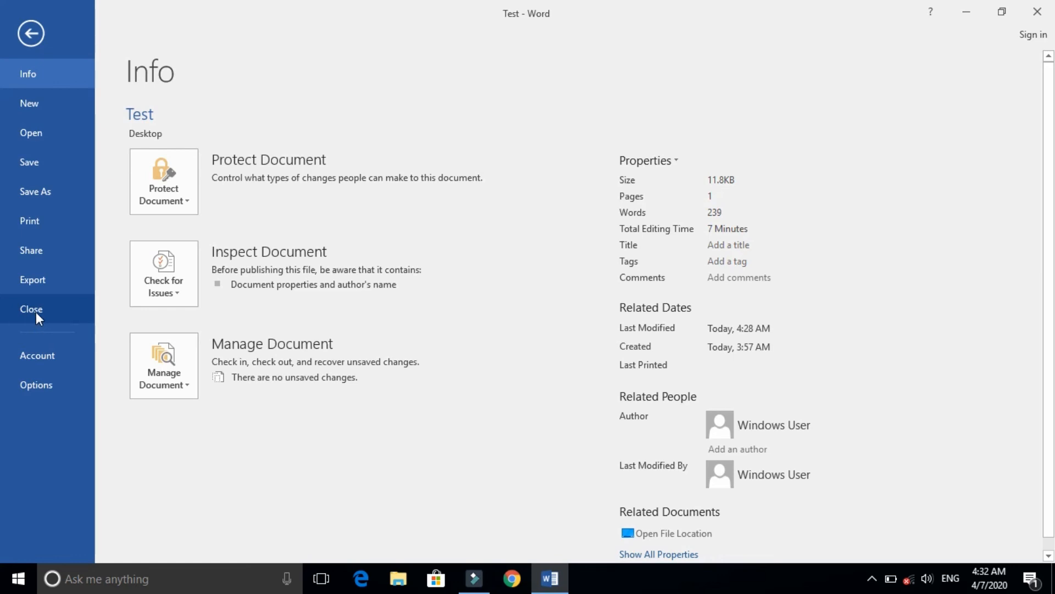
click(31, 34)
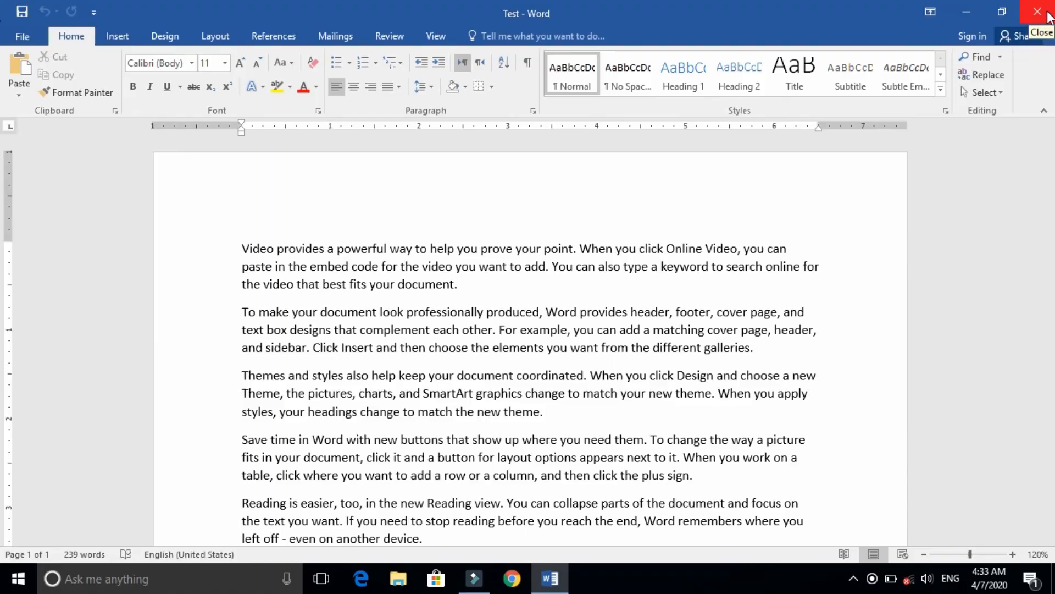
click(1047, 15)
Reopen the Test document from the desktop, view its file information, and close only the document while keeping Word open.
double_click(47, 275)
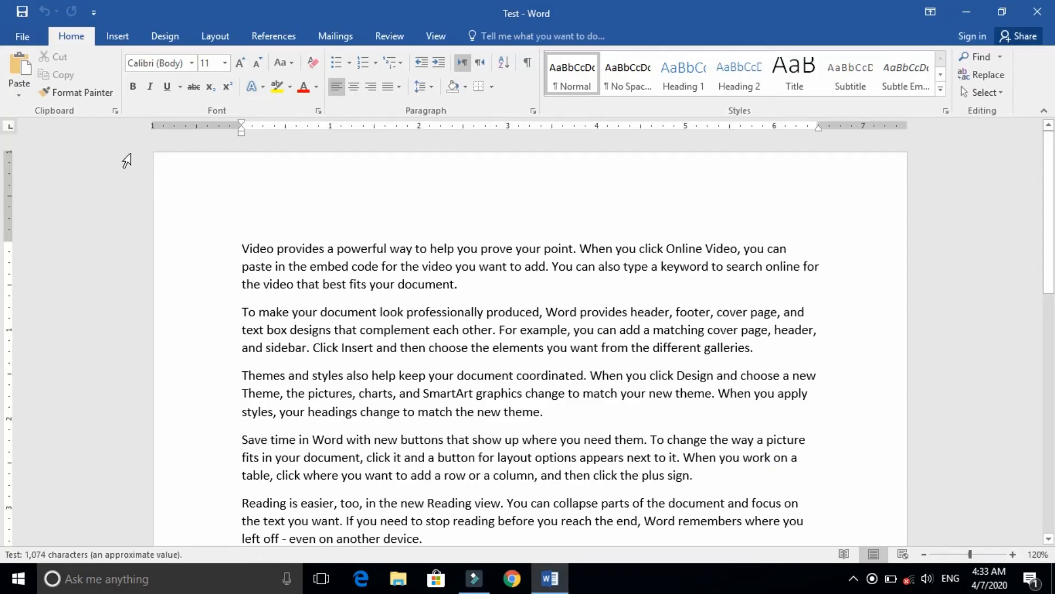
click(22, 36)
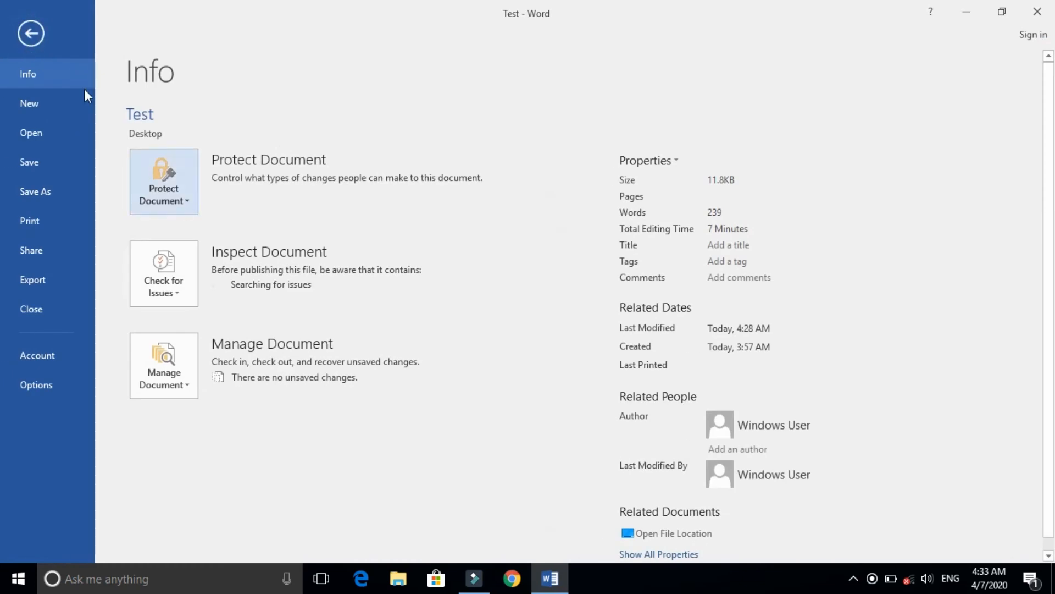
click(29, 39)
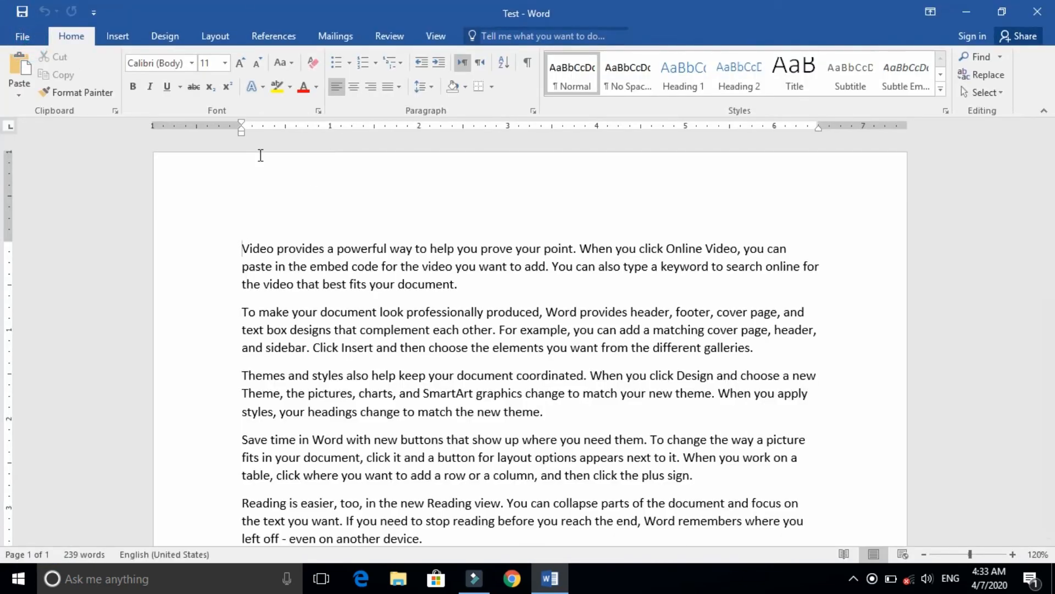
click(21, 37)
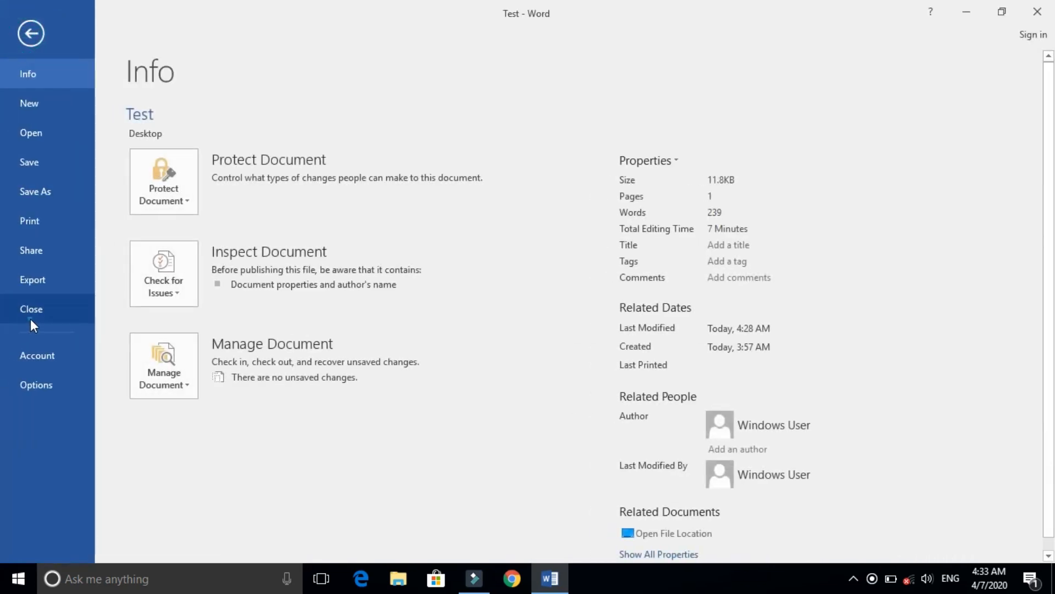
click(31, 320)
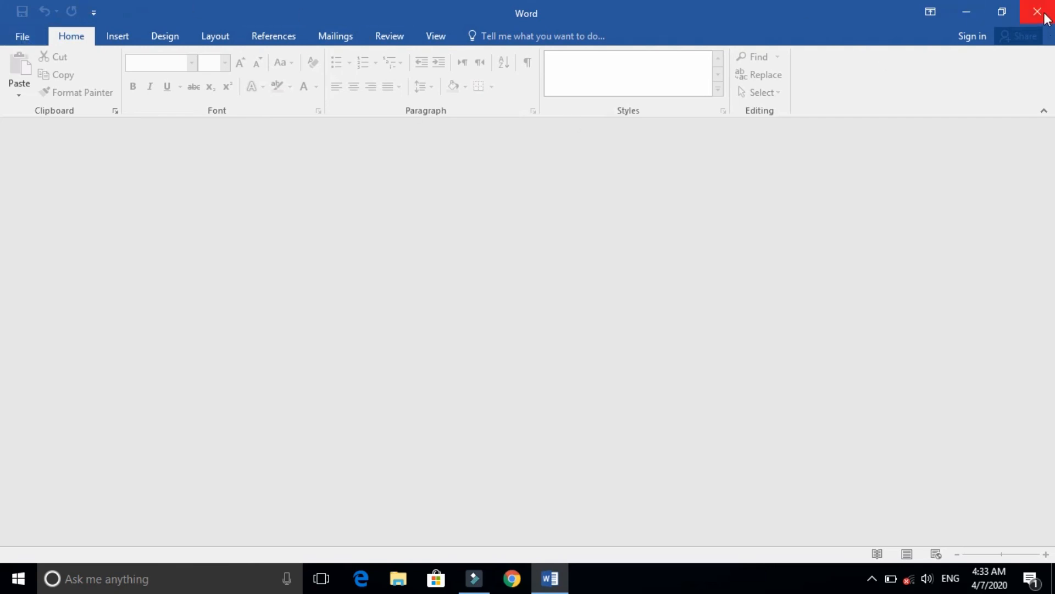
Reopen the Test document from the list of recent documents.
click(15, 33)
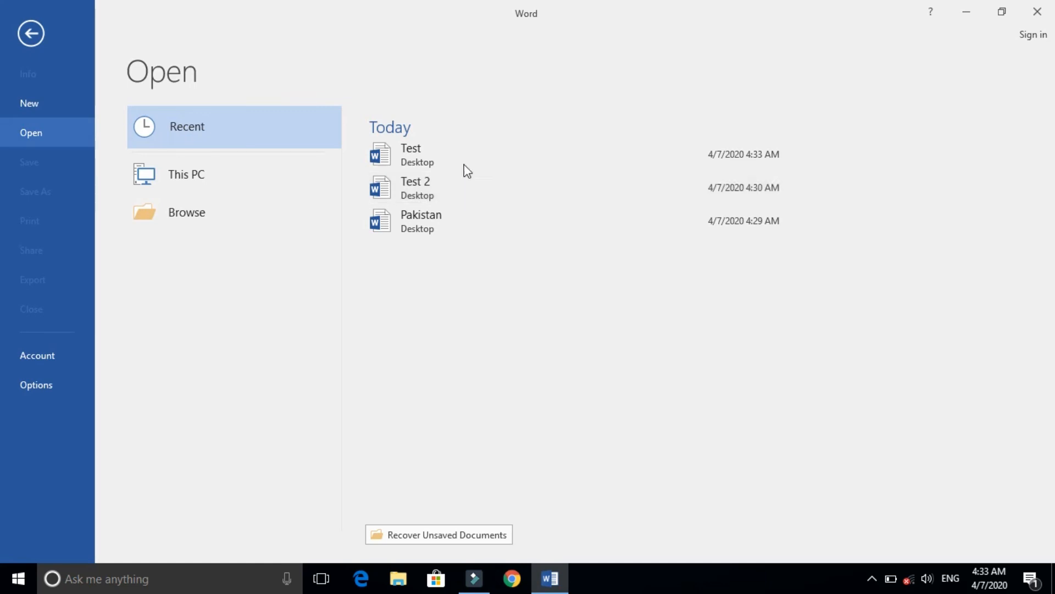
click(438, 151)
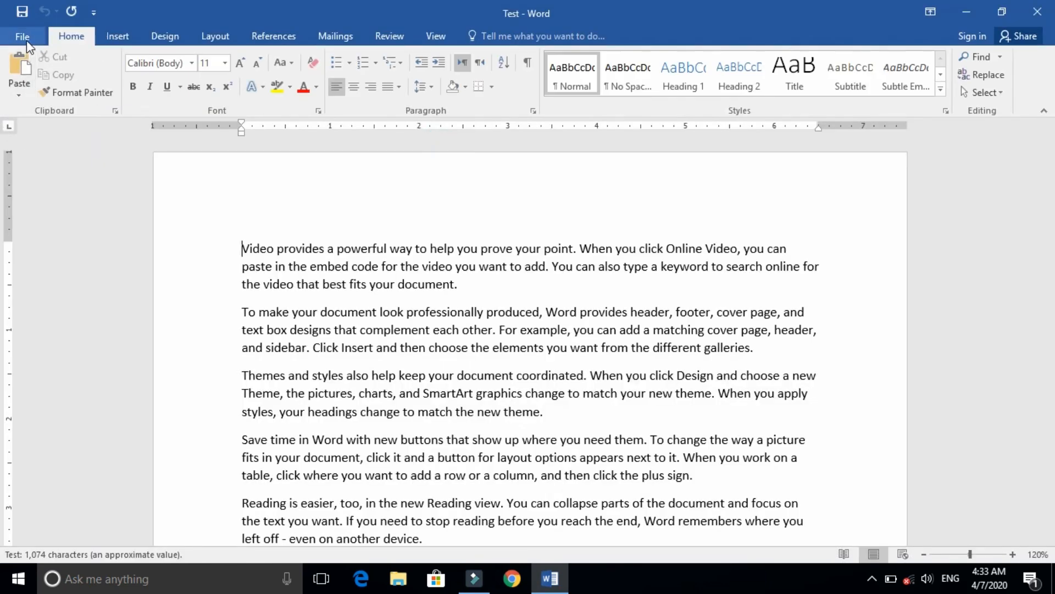
View the account page, Word's general options and the document's file information, cancel the options unchanged, and return to the document.
click(27, 40)
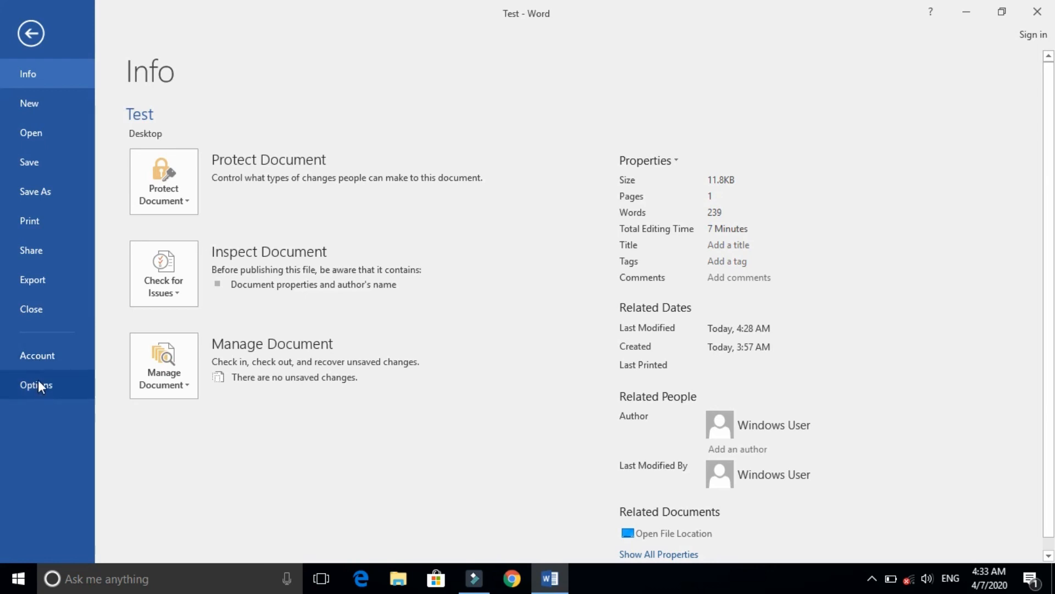
click(42, 362)
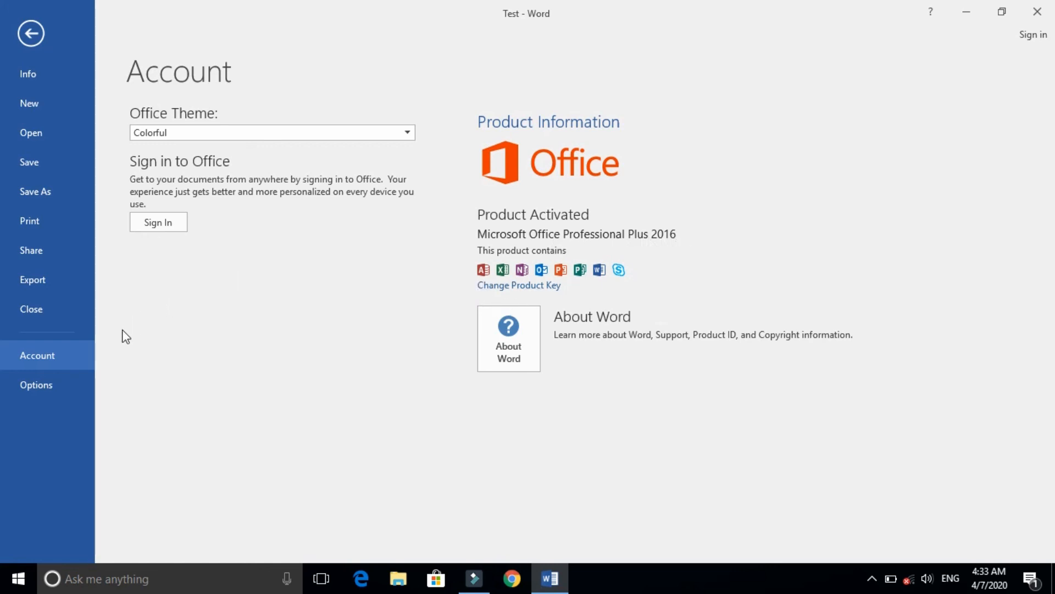
click(55, 383)
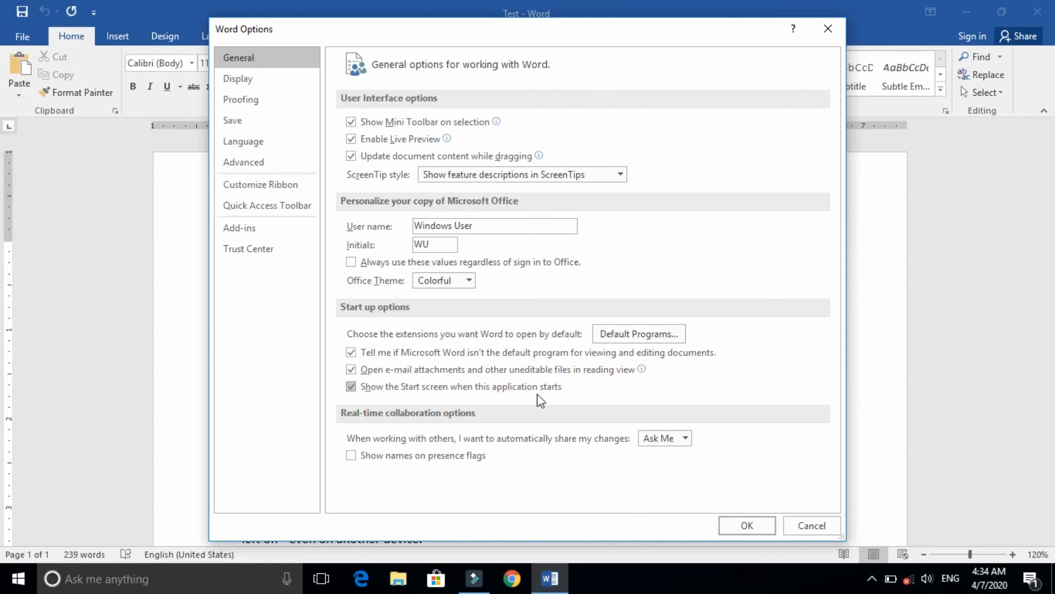
click(812, 526)
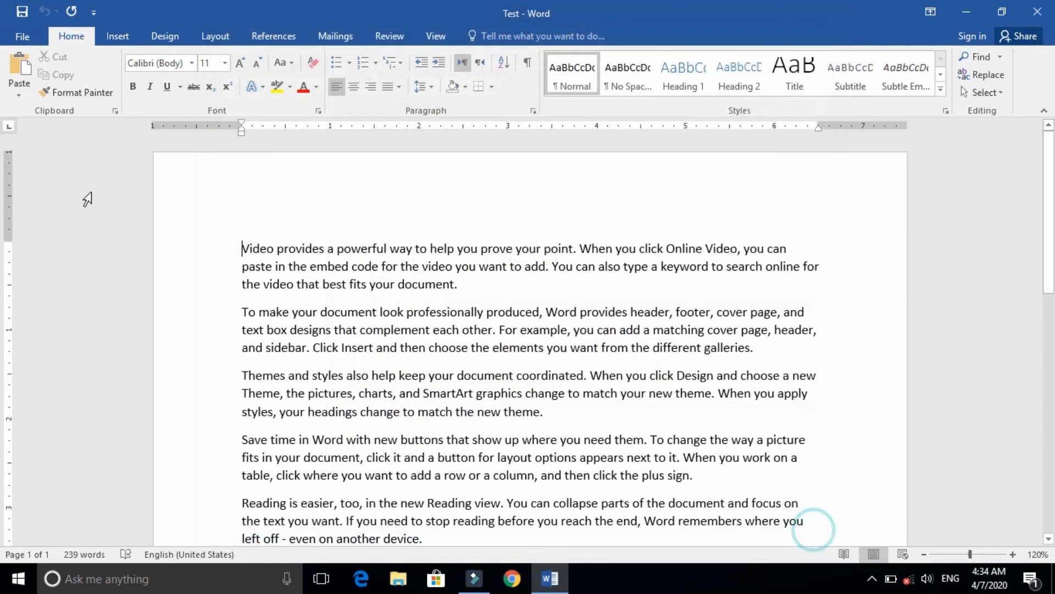
click(11, 41)
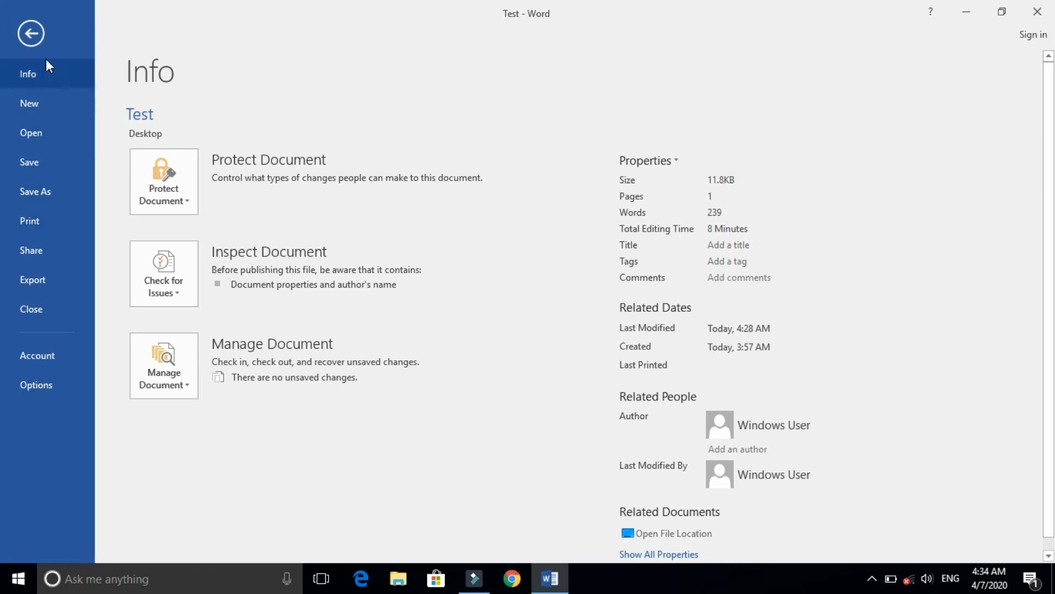
click(34, 38)
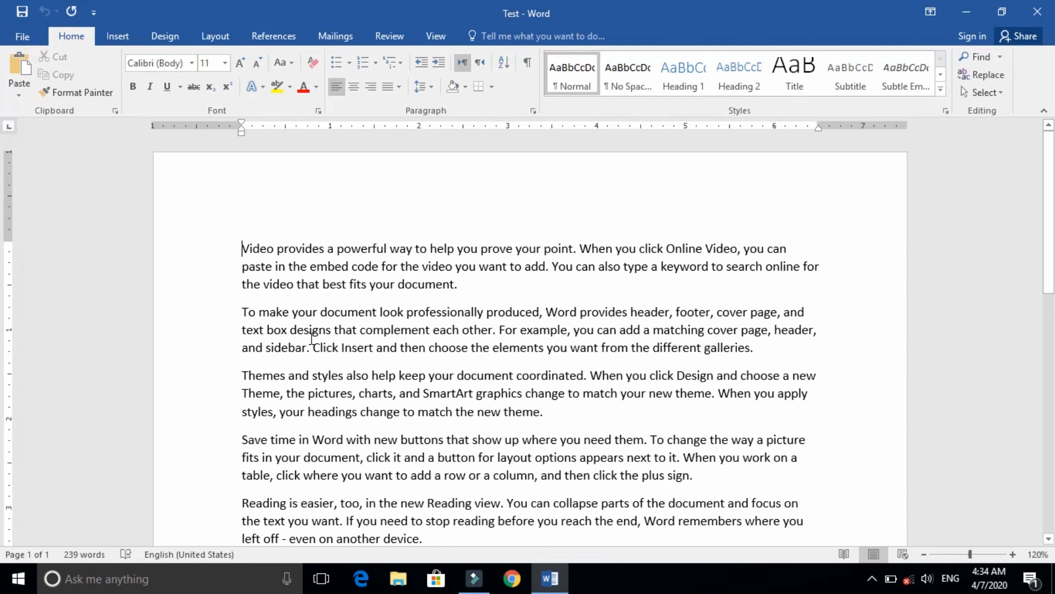